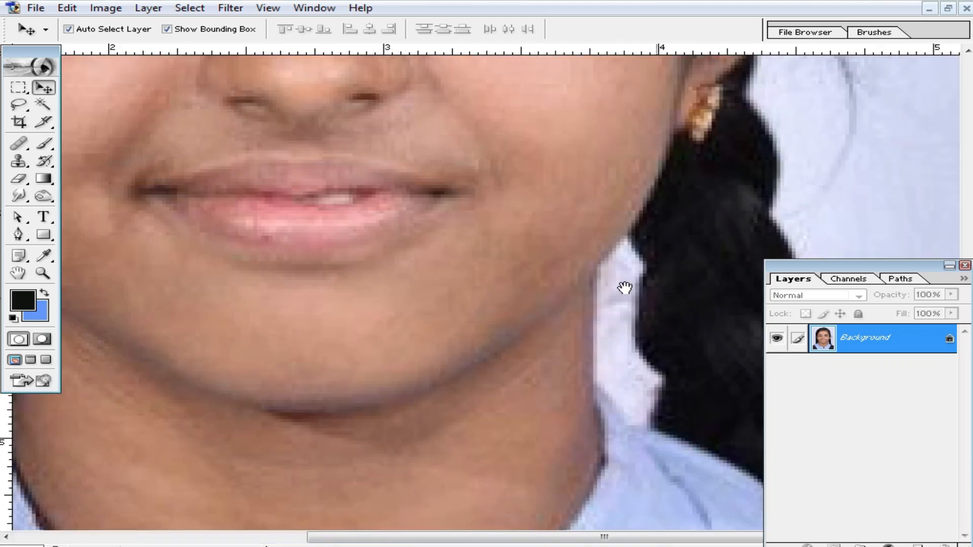
# Examine the original portrait's eyes, nose and mouth up close and check the overall photo
pyautogui.keyDown('alt'); pyautogui.click(562, 283); pyautogui.keyUp('alt')
pyautogui.keyDown('alt'); pyautogui.click(578, 298); pyautogui.keyUp('alt')
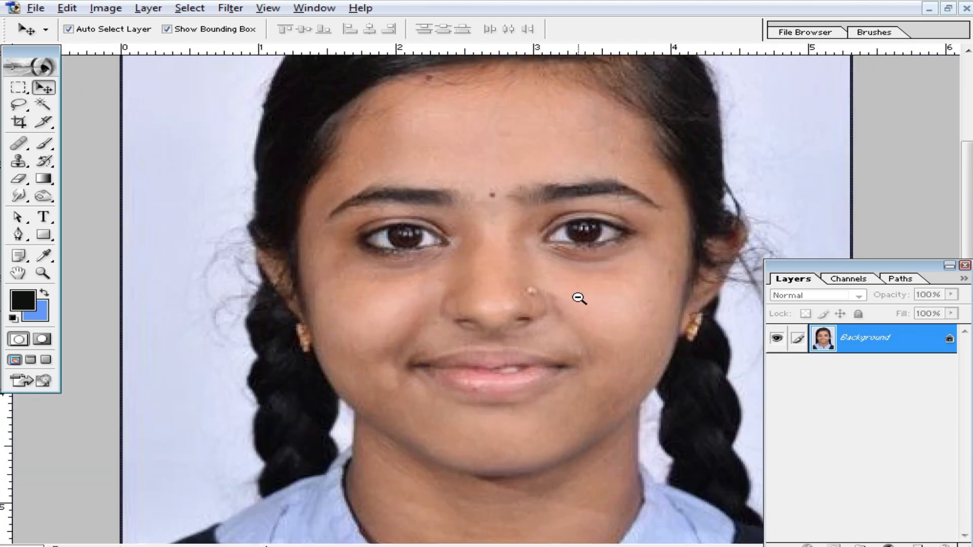
pyautogui.keyDown('alt'); pyautogui.click(581, 300); pyautogui.keyUp('alt')
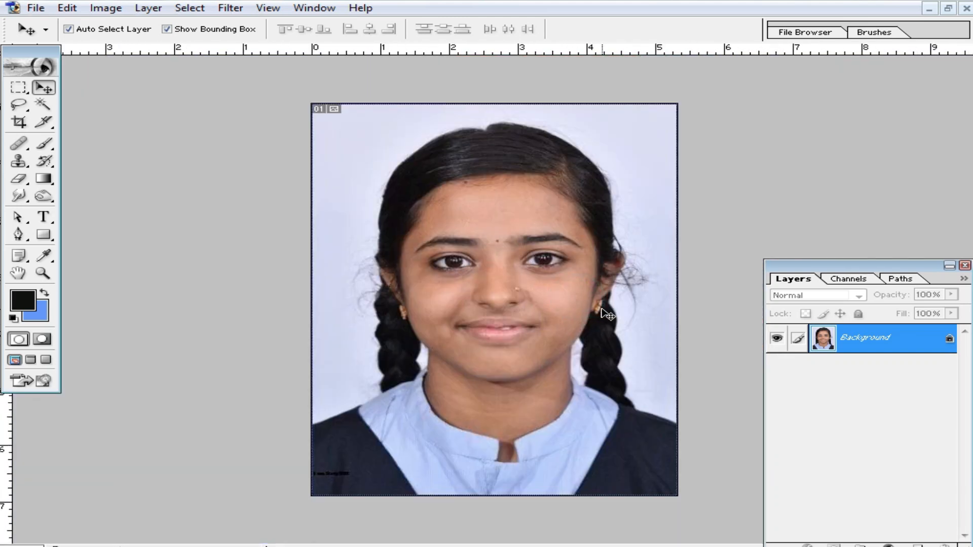
pyautogui.hotkey('ctrl', '+')
pyautogui.keyDown('ctrl'); pyautogui.click(508, 280); pyautogui.keyUp('ctrl')
pyautogui.keyDown('ctrl'); pyautogui.click(510, 280); pyautogui.keyUp('ctrl')
pyautogui.moveTo(505, 392); pyautogui.dragTo(496, 229)
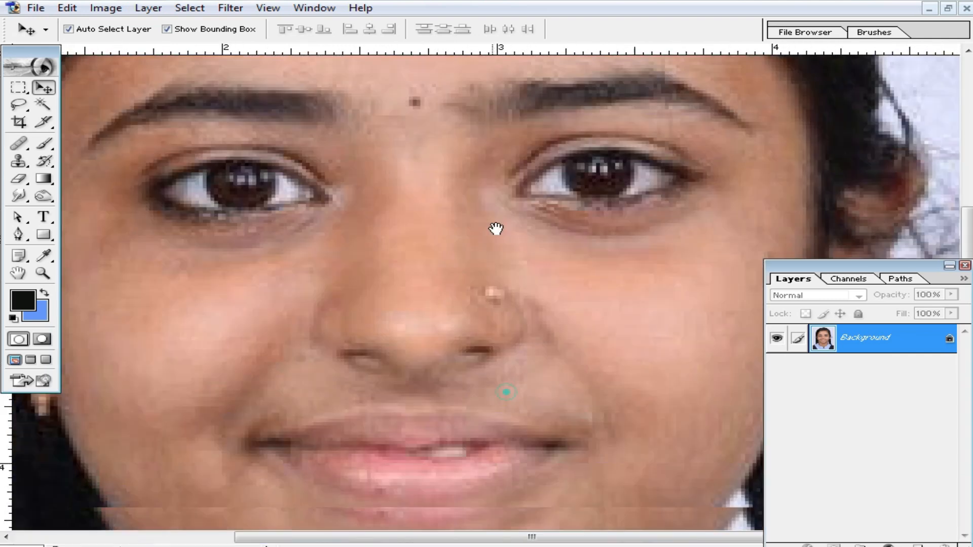
pyautogui.keyDown('alt'); pyautogui.click(532, 296); pyautogui.keyUp('alt')
pyautogui.keyDown('alt'); pyautogui.click(532, 296); pyautogui.keyUp('alt')
pyautogui.keyDown('alt'); pyautogui.click(531, 296); pyautogui.keyUp('alt')
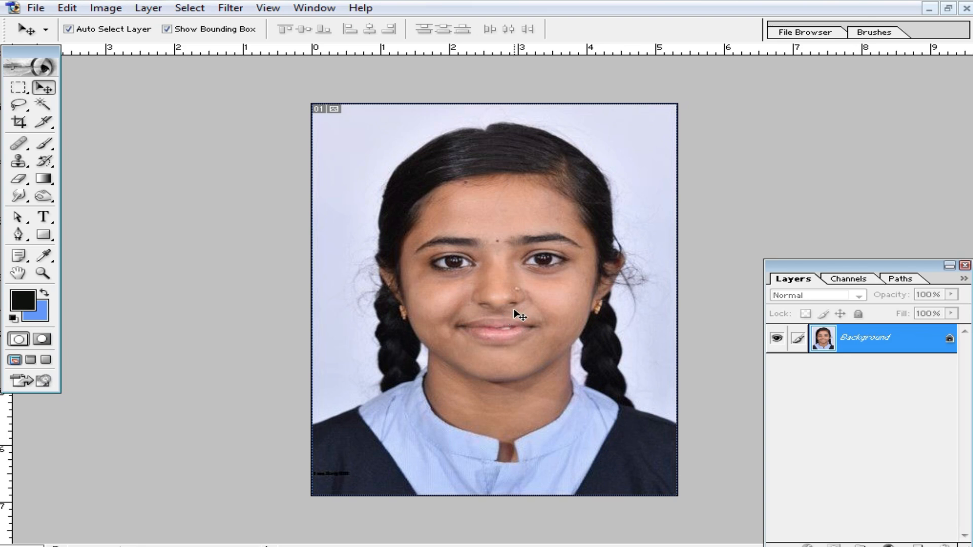
# Save a copy of the original portrait photo
pyautogui.hotkey('ctrl', 'shift', 's')
pyautogui.click(231, 152)
pyautogui.press('Return')
pyautogui.click(630, 177)
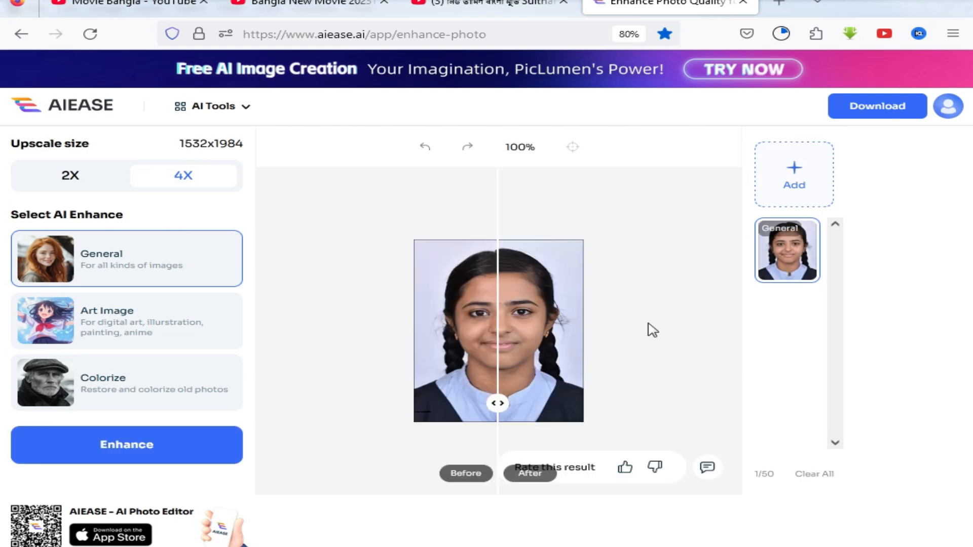
# Download the current enhanced image from AIEASE and open 1736750764220.jpg in Photoshop
pyautogui.click(877, 107)
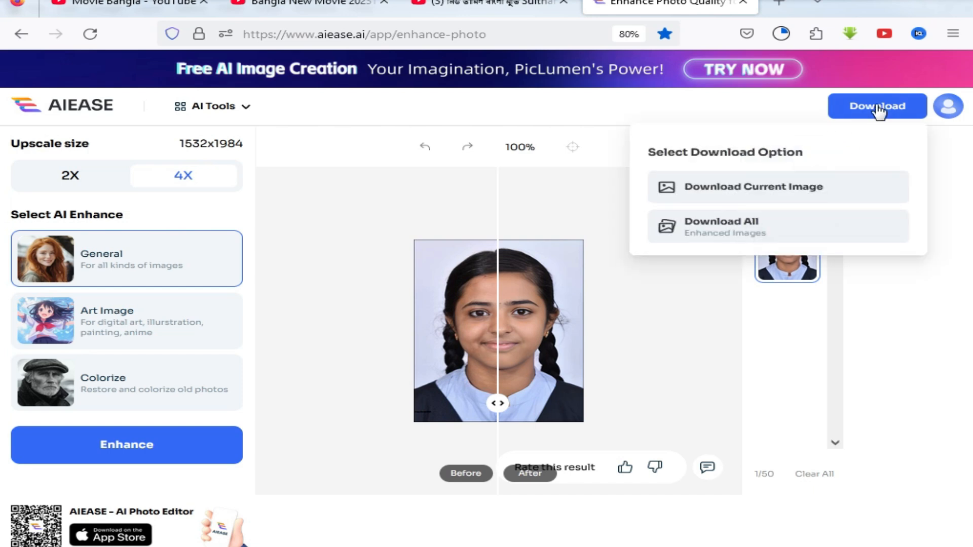
pyautogui.click(726, 189)
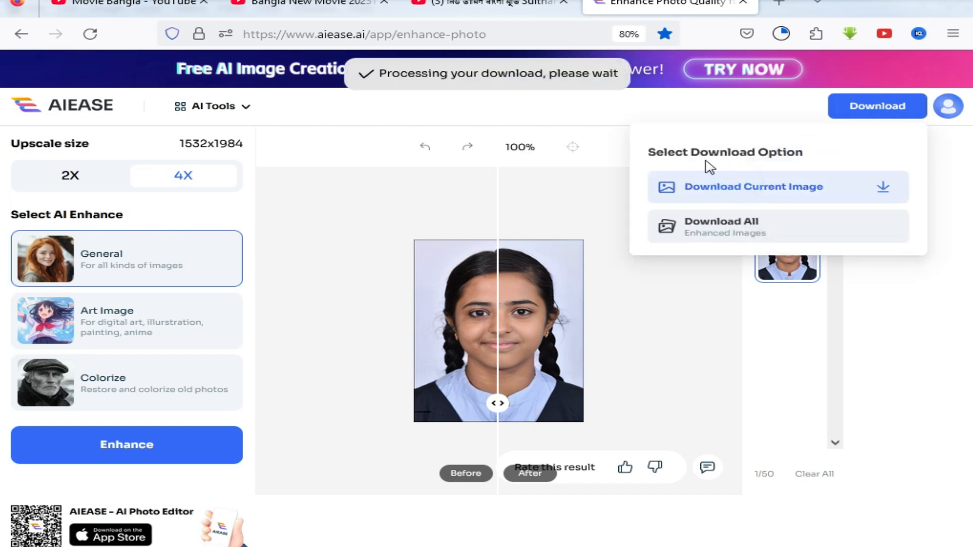
pyautogui.click(781, 33)
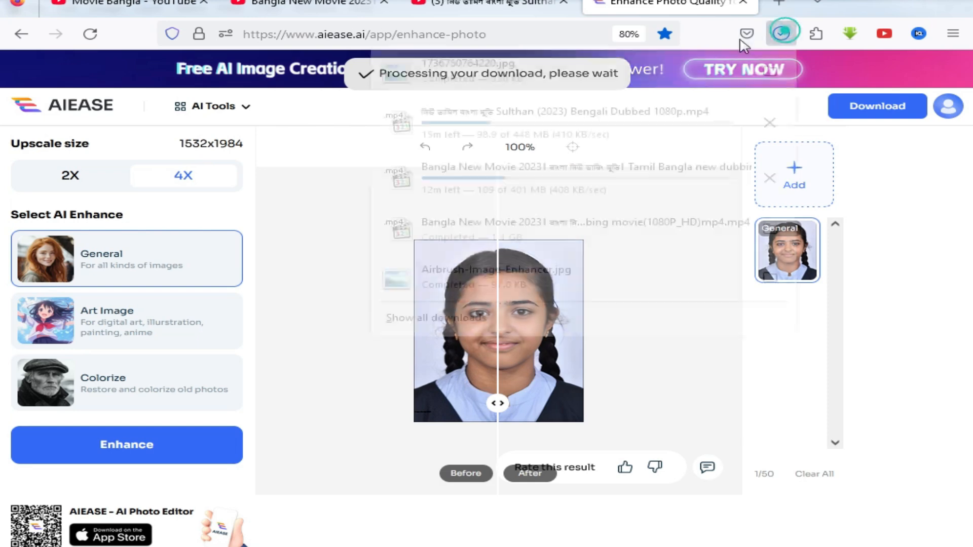
pyautogui.moveTo(453, 76); pyautogui.dragTo(501, 543)
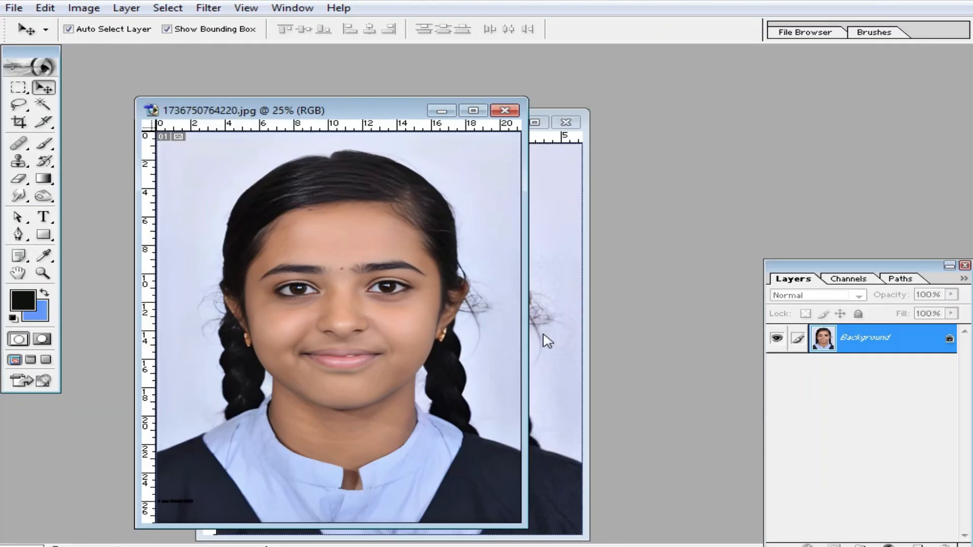
# Place the original and enhanced portraits side by side and compare their nose and mouth areas up close
pyautogui.moveTo(341, 111); pyautogui.dragTo(659, 56)
pyautogui.click(418, 196)
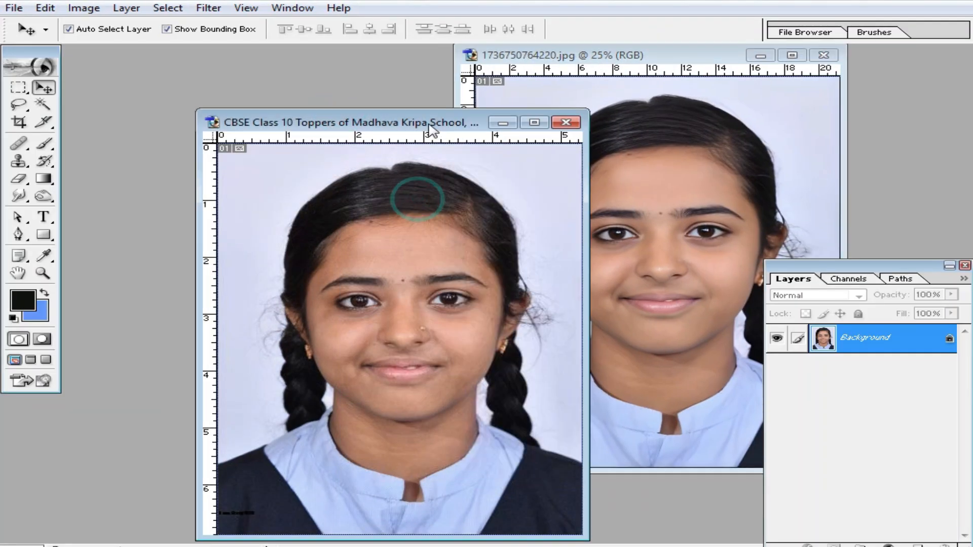
pyautogui.moveTo(427, 122); pyautogui.dragTo(357, 55)
pyautogui.keyDown('ctrl'); pyautogui.click(351, 244); pyautogui.keyUp('ctrl')
pyautogui.keyDown('ctrl'); pyautogui.click(345, 298); pyautogui.keyUp('ctrl')
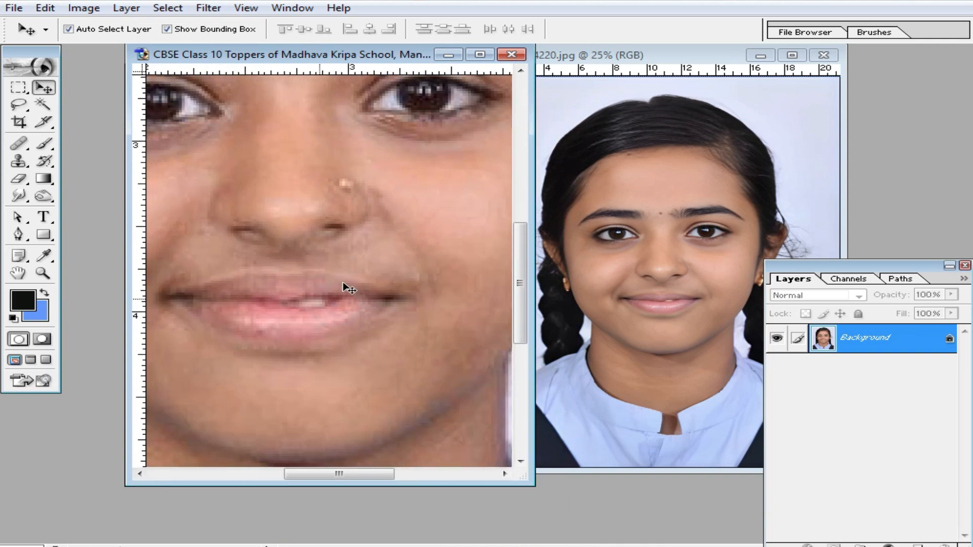
pyautogui.click(653, 271)
pyautogui.keyDown('ctrl'); pyautogui.click(675, 286); pyautogui.keyUp('ctrl')
pyautogui.keyDown('ctrl'); pyautogui.click(668, 279); pyautogui.keyUp('ctrl')
pyautogui.keyDown('ctrl'); pyautogui.click(654, 284); pyautogui.keyUp('ctrl')
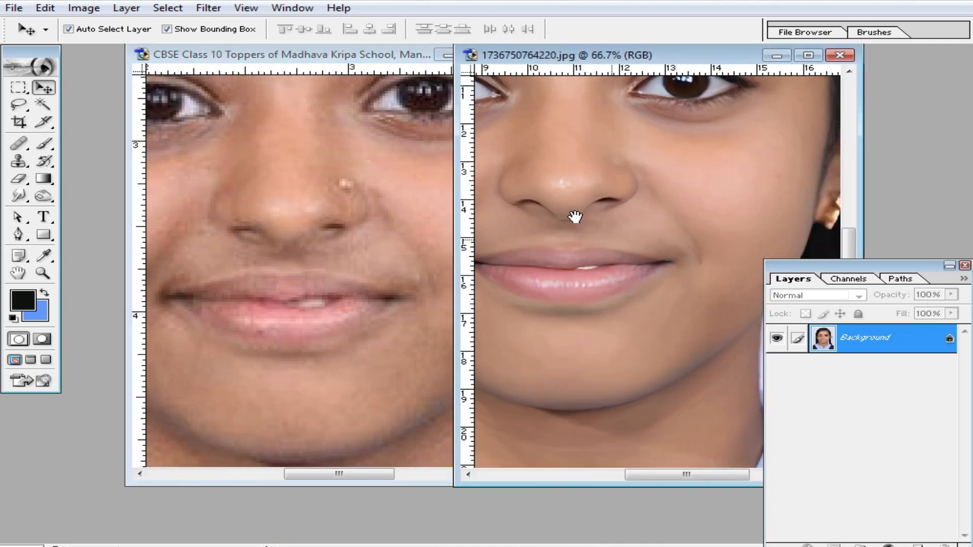
# Close the original portrait and maximize the enhanced portrait with the whole face in view
pyautogui.click(362, 55)
pyautogui.click(512, 54)
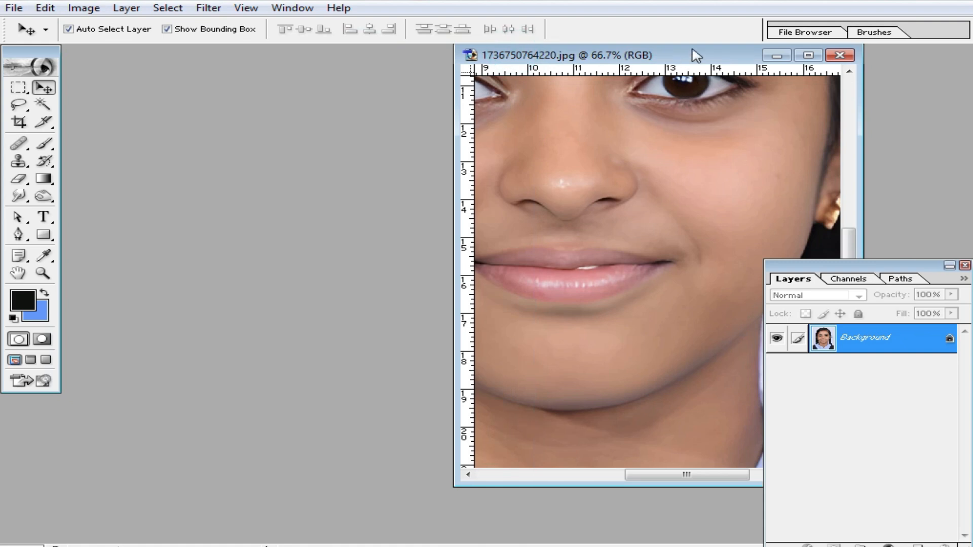
pyautogui.moveTo(699, 56); pyautogui.dragTo(488, 75)
pyautogui.doubleClick(488, 75)
pyautogui.hotkey('ctrl', '0')
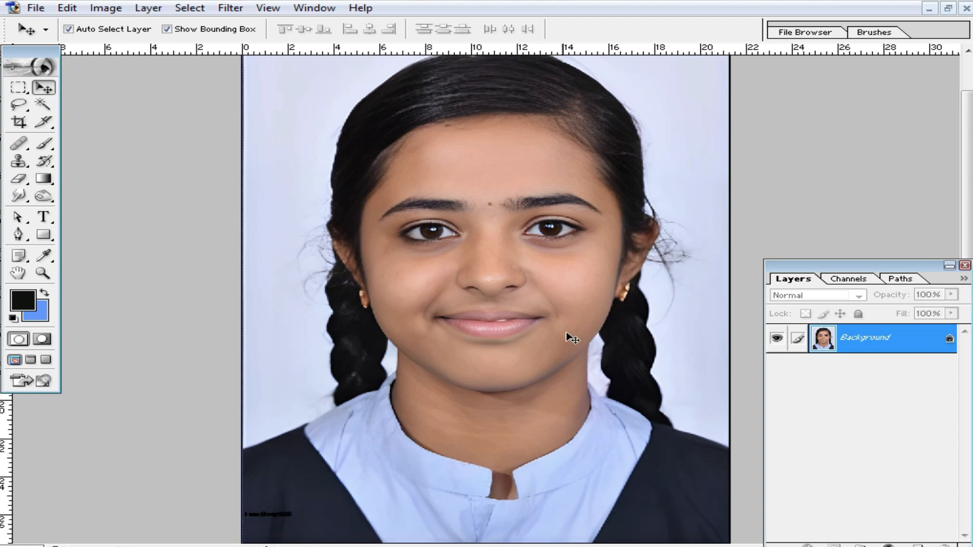
# Brighten the portrait by merging down a duplicate layer set to Screen mode at 36% opacity
pyautogui.hotkey('ctrl', 'j')
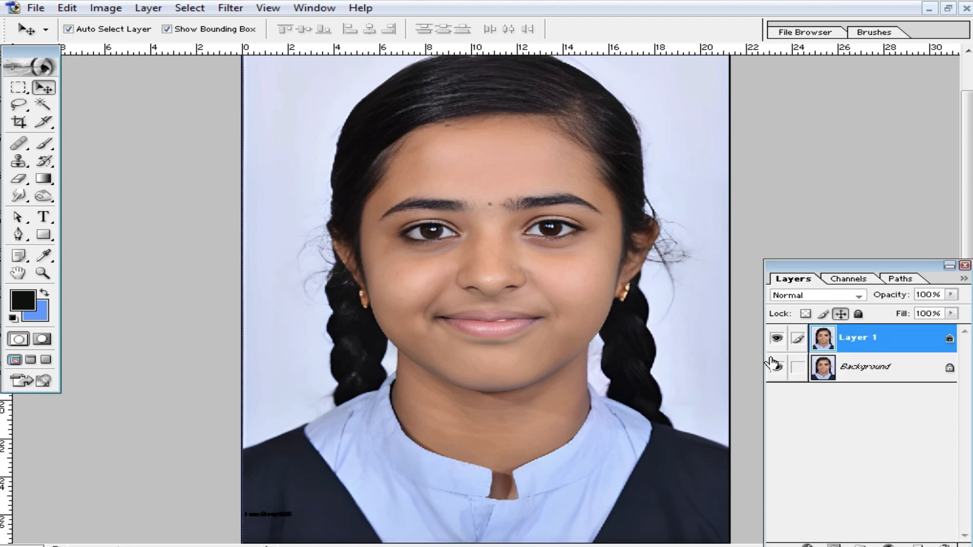
pyautogui.click(821, 299)
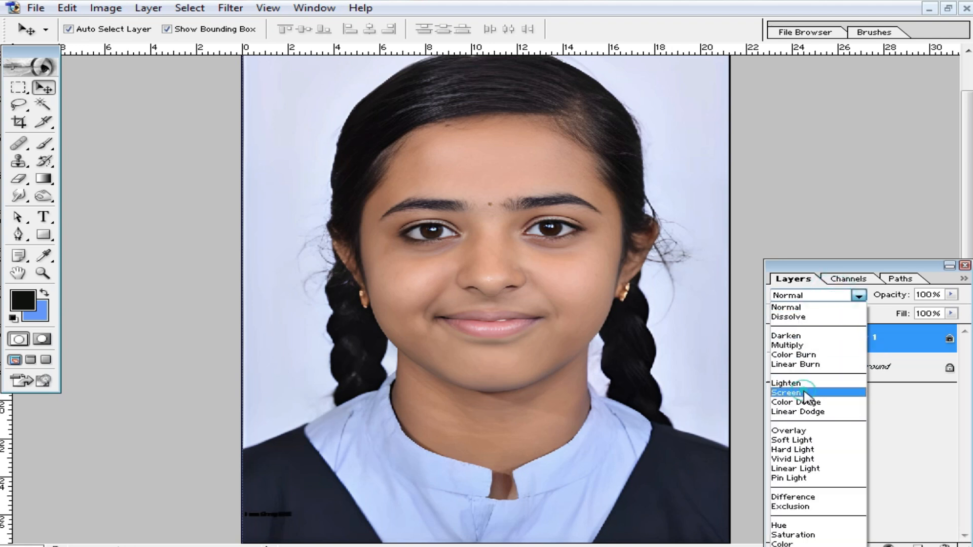
pyautogui.click(808, 391)
pyautogui.click(951, 294)
pyautogui.moveTo(952, 309); pyautogui.dragTo(895, 318)
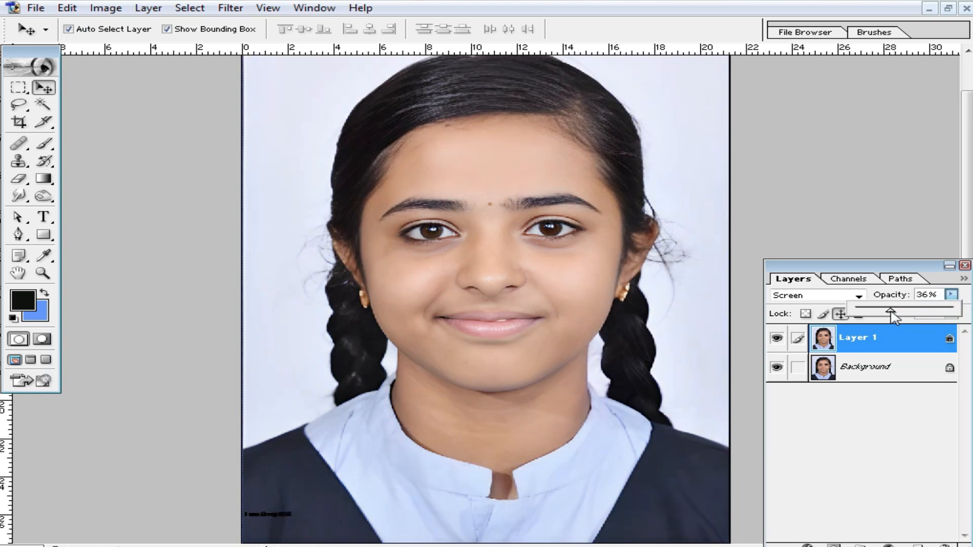
pyautogui.hotkey('ctrl', 'e')
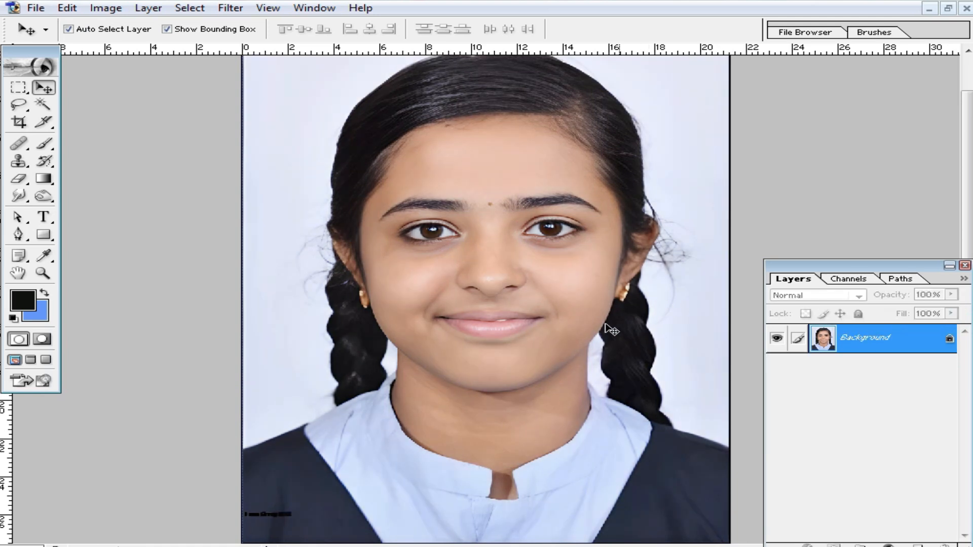
# Set up the Clone Stamp tool with a 15 px brush at the white tooth between the lips
pyautogui.click(532, 301)
pyautogui.click(527, 316)
pyautogui.keyDown('ctrl'); pyautogui.click(524, 308); pyautogui.keyUp('ctrl')
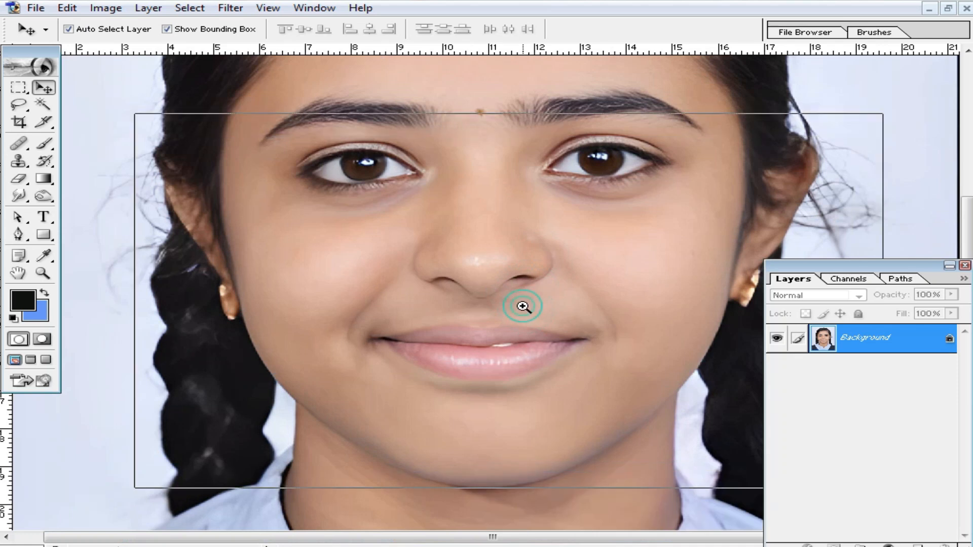
pyautogui.moveTo(511, 394); pyautogui.dragTo(499, 267)
pyautogui.moveTo(473, 312); pyautogui.dragTo(474, 378)
pyautogui.moveTo(520, 266); pyautogui.dragTo(515, 306)
pyautogui.keyDown('ctrl'); pyautogui.click(513, 302); pyautogui.keyUp('ctrl')
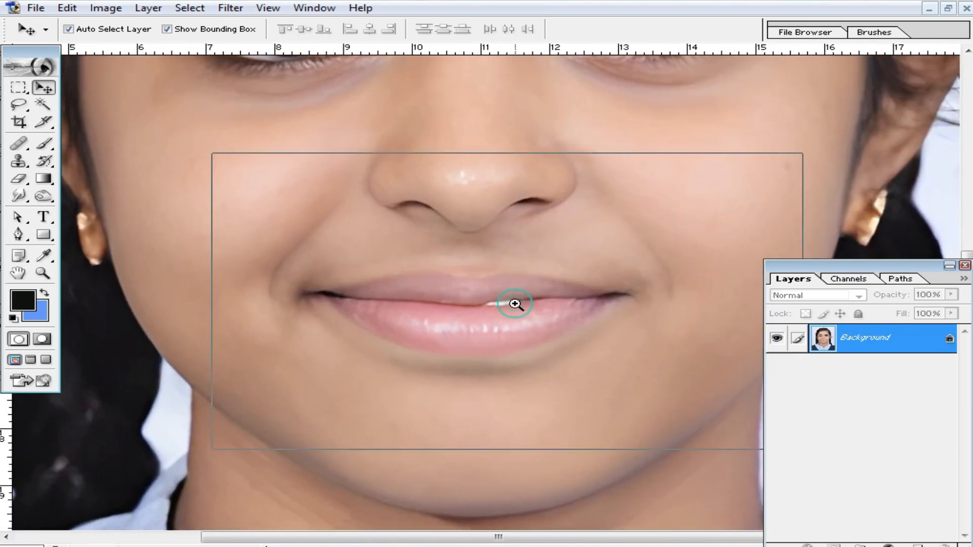
pyautogui.keyDown('ctrl'); pyautogui.click(511, 298); pyautogui.keyUp('ctrl')
pyautogui.moveTo(448, 247); pyautogui.dragTo(508, 302)
pyautogui.moveTo(457, 343); pyautogui.dragTo(528, 313)
pyautogui.keyDown('ctrl'); pyautogui.click(491, 306); pyautogui.keyUp('ctrl')
pyautogui.keyDown('ctrl'); pyautogui.click(539, 287); pyautogui.keyUp('ctrl')
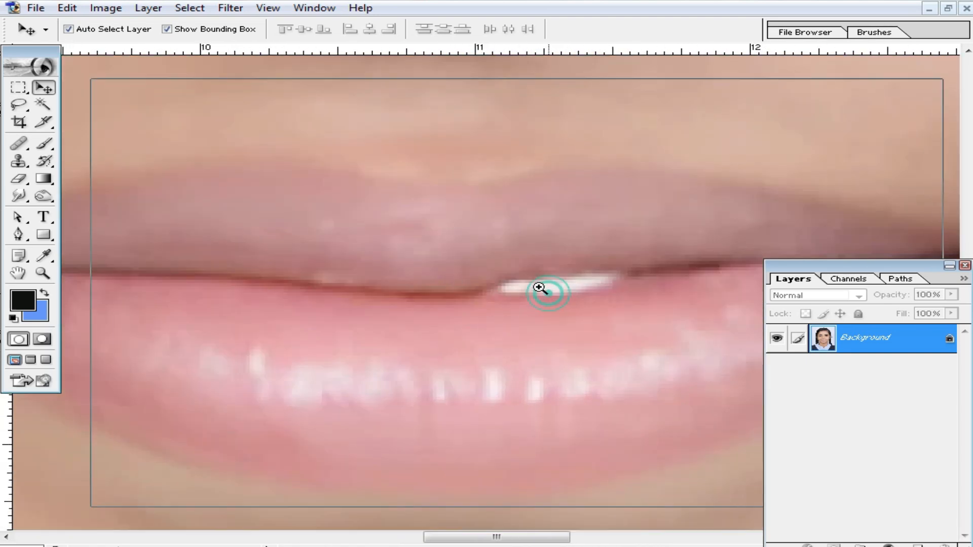
pyautogui.rightClick(19, 165)
pyautogui.click(96, 163)
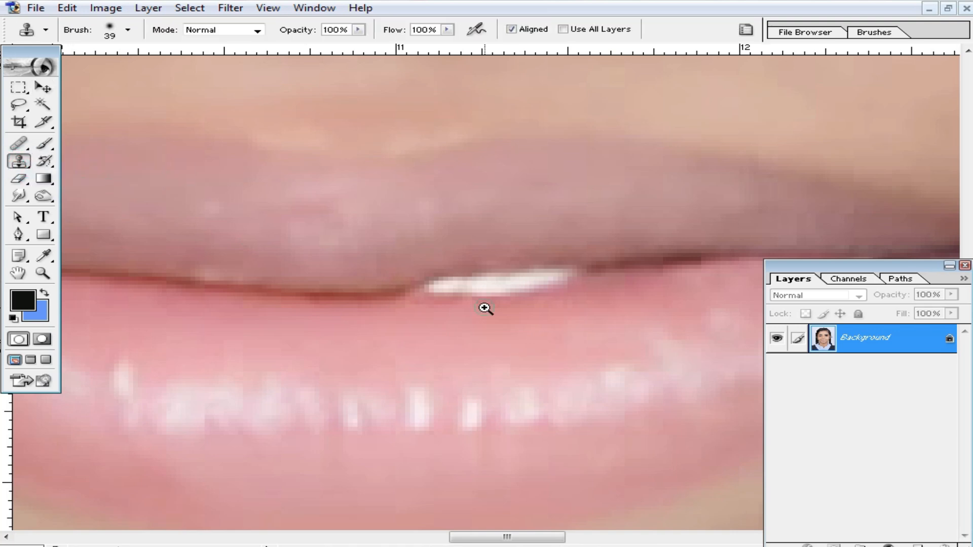
pyautogui.keyDown('ctrl'); pyautogui.click(484, 307); pyautogui.keyUp('ctrl')
pyautogui.rightClick(372, 292)
pyautogui.click(404, 319)
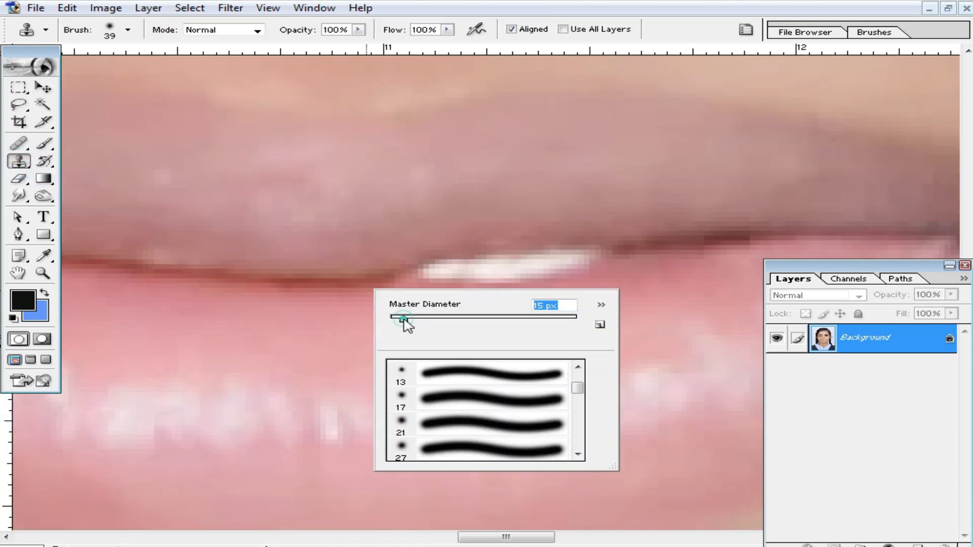
# Try cloning the lip line from the left over the left end of the white tooth
pyautogui.keyDown('alt'); pyautogui.click(334, 281); pyautogui.keyUp('alt')
pyautogui.click(374, 283)
pyautogui.click(404, 278)
pyautogui.click(436, 269)
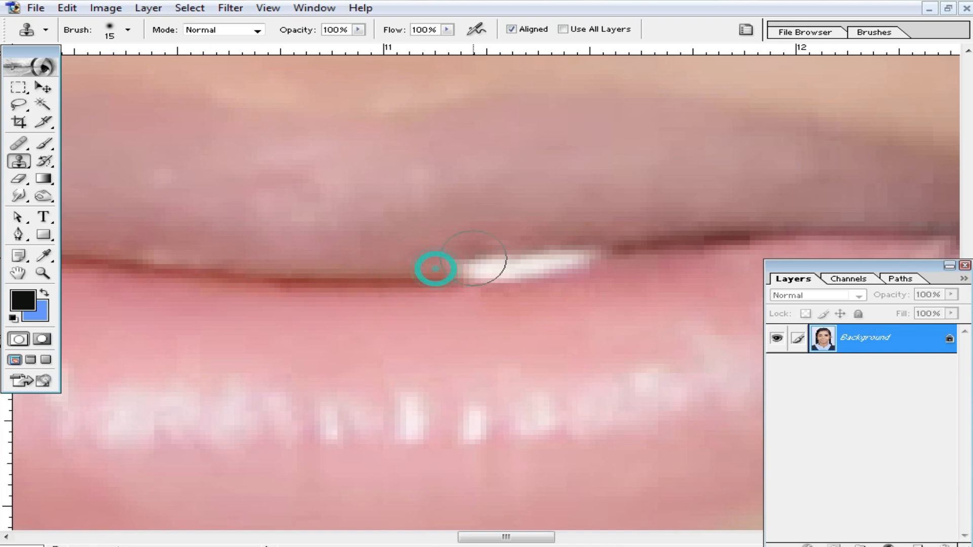
pyautogui.hotkey('ctrl', 'z')
# Clone the dark line between the lips over the white tooth until it is fully covered
pyautogui.keyDown('alt'); pyautogui.click(631, 247); pyautogui.keyUp('alt')
pyautogui.click(568, 260)
pyautogui.click(534, 263)
pyautogui.click(495, 263)
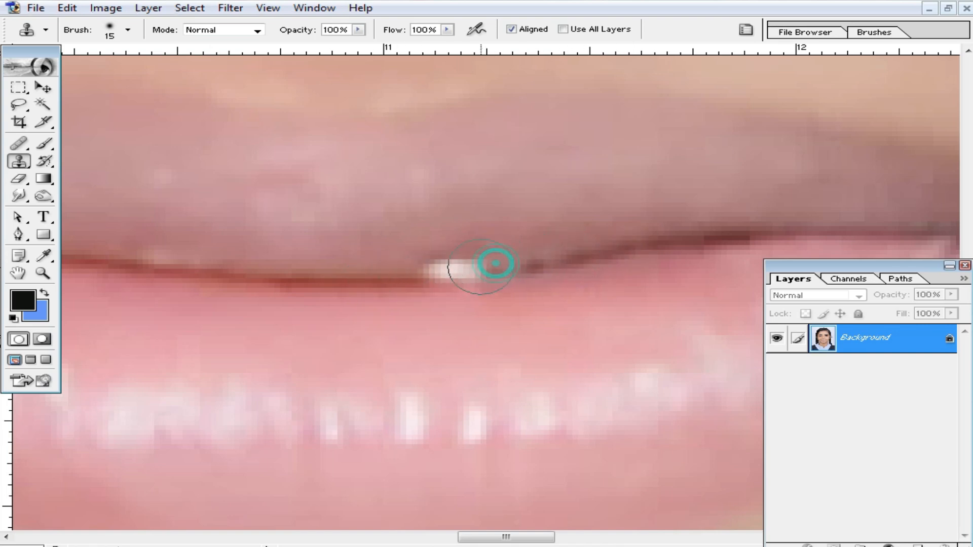
pyautogui.click(458, 270)
pyautogui.keyDown('alt'); pyautogui.click(499, 270); pyautogui.keyUp('alt')
pyautogui.click(451, 273)
pyautogui.click(439, 275)
pyautogui.click(519, 272)
pyautogui.keyDown('alt'); pyautogui.click(495, 270); pyautogui.keyUp('alt')
pyautogui.keyDown('alt'); pyautogui.click(420, 277); pyautogui.keyUp('alt')
pyautogui.click(469, 271)
pyautogui.click(492, 266)
pyautogui.keyDown('alt'); pyautogui.click(526, 266); pyautogui.keyUp('alt')
pyautogui.click(414, 280)
pyautogui.click(462, 272)
# Review the retouched lips and the whole portrait at several magnifications
pyautogui.scroll(-1, 544, 273)
pyautogui.scroll(-4, 545, 273)
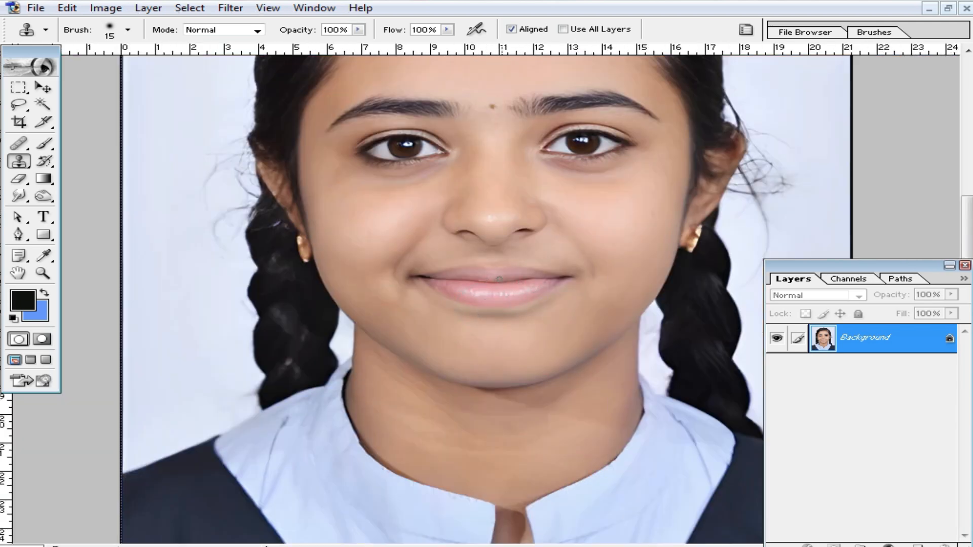
pyautogui.scroll(3, 493, 274)
pyautogui.scroll(-2, 547, 333)
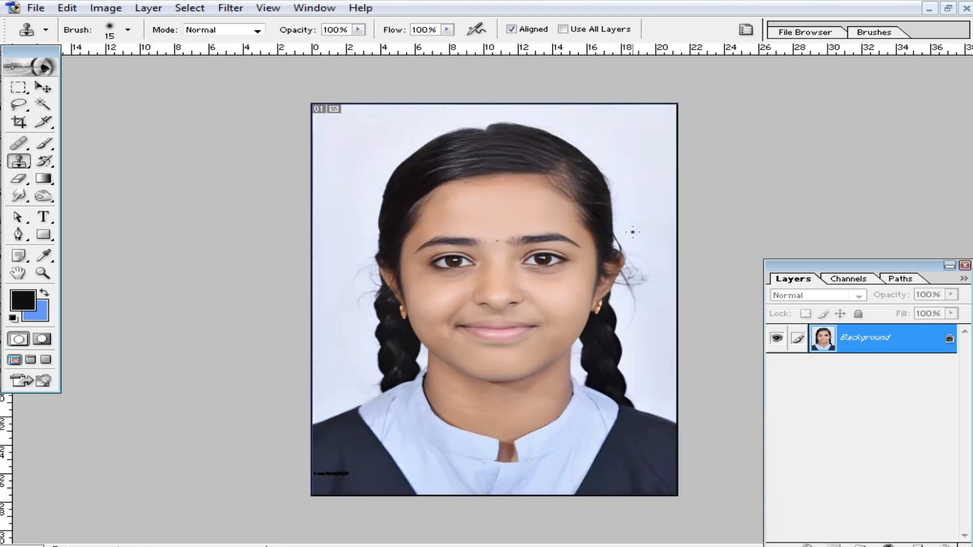
pyautogui.scroll(1, 632, 232)
pyautogui.scroll(1, 618, 273)
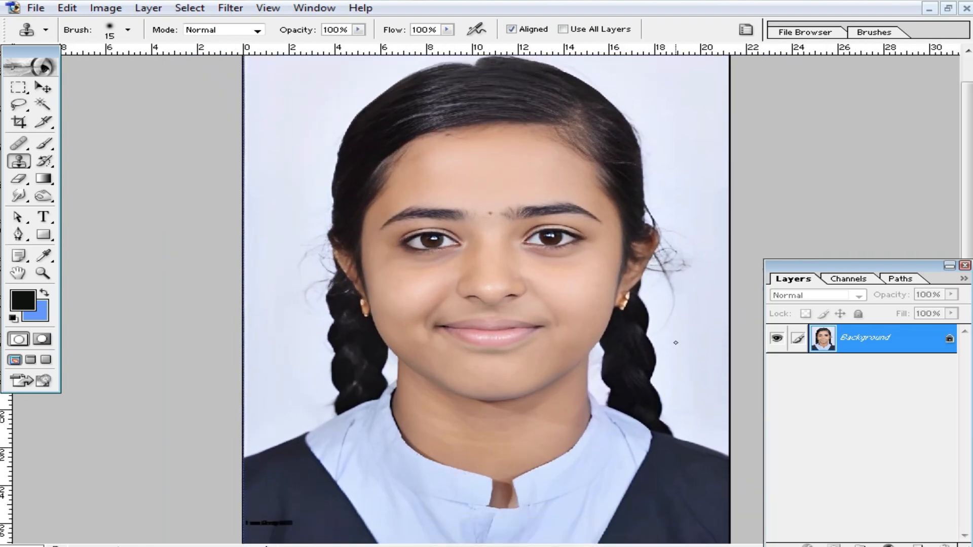
pyautogui.scroll(1, 605, 231)
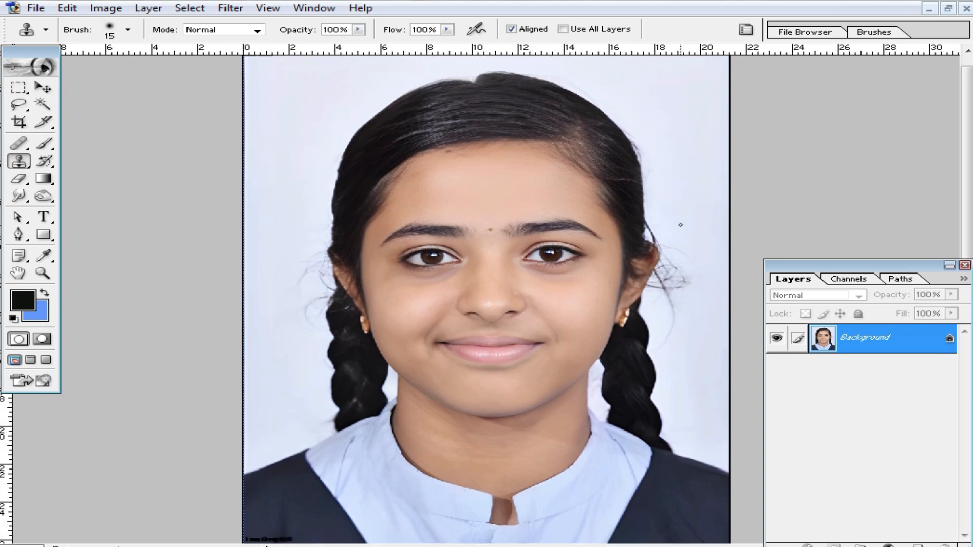
pyautogui.scroll(1, 632, 255)
pyautogui.keyDown('alt'); pyautogui.click(661, 238); pyautogui.keyUp('alt')
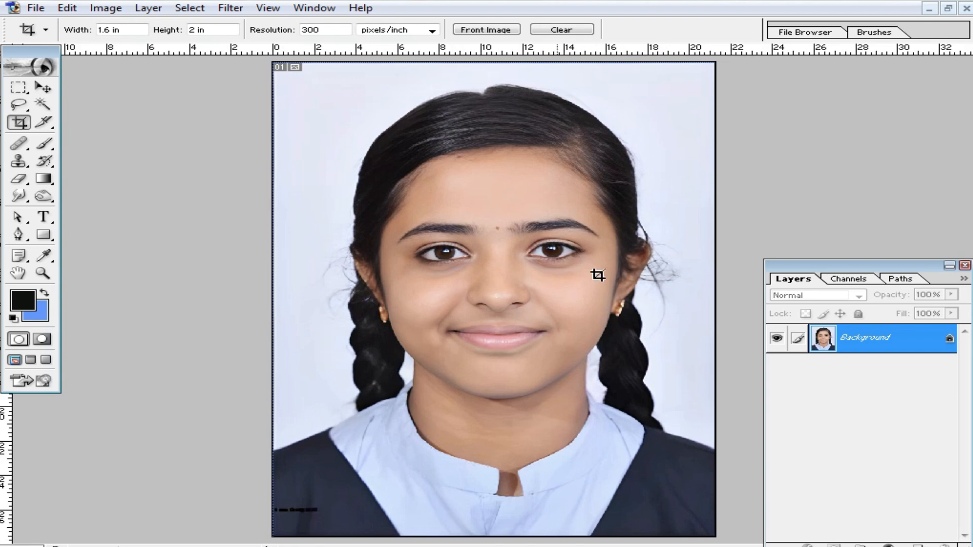
pyautogui.click(520, 341)
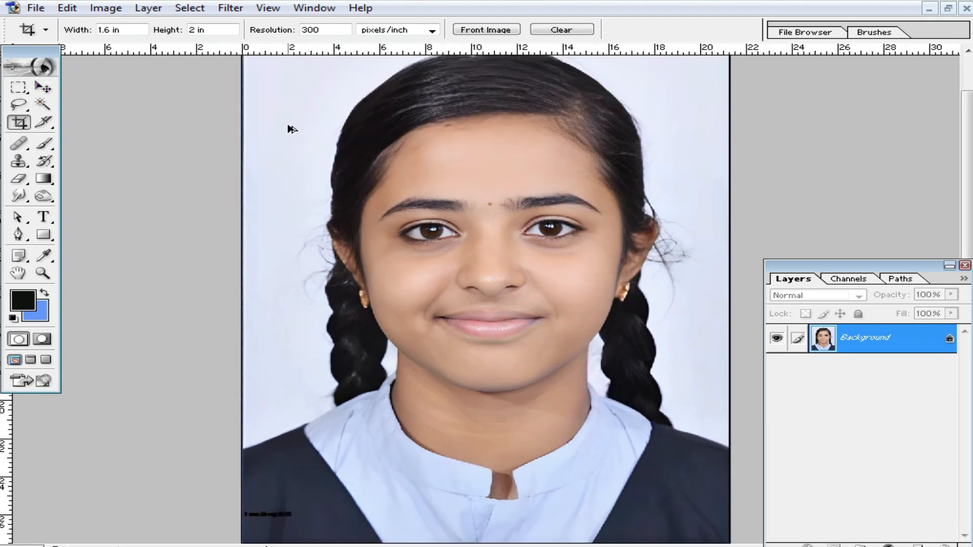
# Start the Extract filter with brush size 69 and highlight the edge along the left shoulder and lower left braid
pyautogui.hotkey('alt', 'ctrl', 'x')
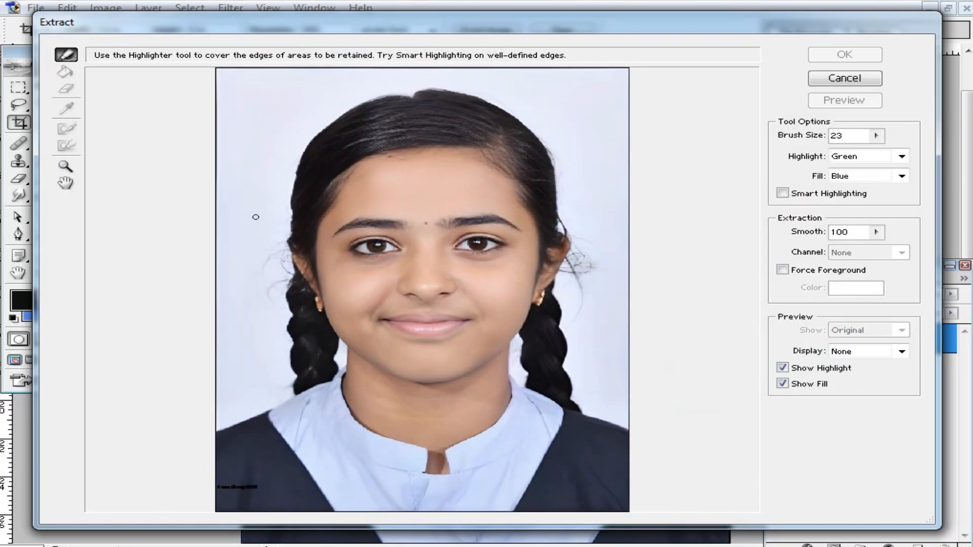
pyautogui.keyDown('ctrl'); pyautogui.click(188, 393); pyautogui.keyUp('ctrl')
pyautogui.press(']')
pyautogui.press(']')
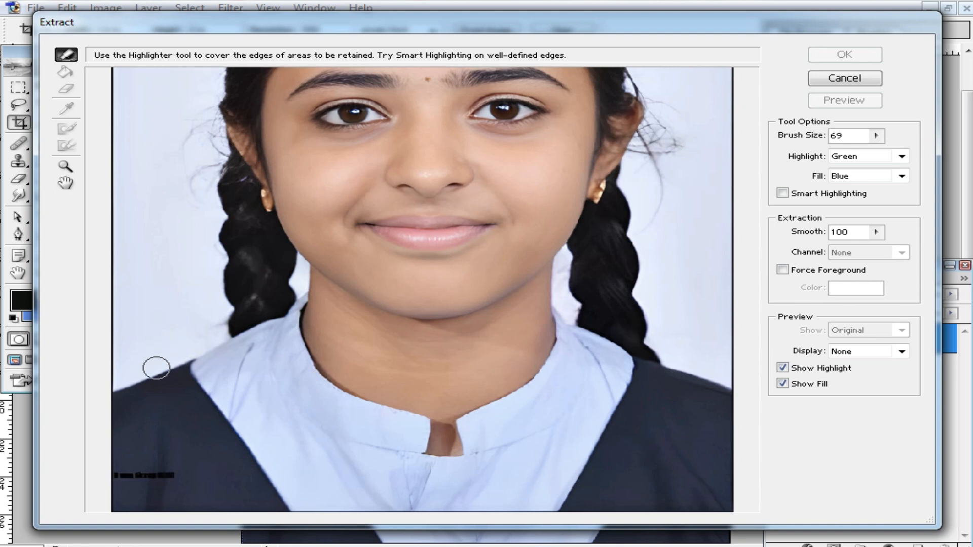
pyautogui.moveTo(99, 386); pyautogui.dragTo(175, 356)
pyautogui.moveTo(113, 382)
pyautogui.mouseDown()
pyautogui.moveTo(213, 341)
pyautogui.moveTo(226, 320)
pyautogui.mouseUp()
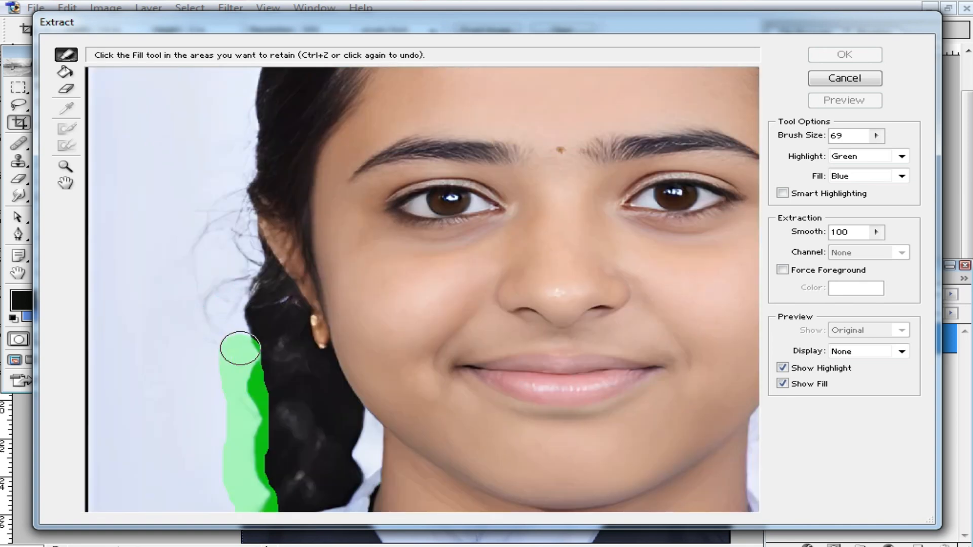
# Continue the edge highlight up the left braid and hair, over the crown, and down to the stray hairs by the right ear
pyautogui.moveTo(239, 348)
pyautogui.mouseDown()
pyautogui.moveTo(239, 293)
pyautogui.moveTo(210, 290)
pyautogui.moveTo(206, 247)
pyautogui.moveTo(231, 211)
pyautogui.moveTo(229, 277)
pyautogui.moveTo(252, 261)
pyautogui.moveTo(241, 205)
pyautogui.moveTo(254, 162)
pyautogui.mouseUp()
pyautogui.scroll(5, 254, 161)
pyautogui.moveTo(245, 348)
pyautogui.mouseDown()
pyautogui.moveTo(239, 289)
pyautogui.moveTo(249, 217)
pyautogui.moveTo(289, 131)
pyautogui.mouseUp()
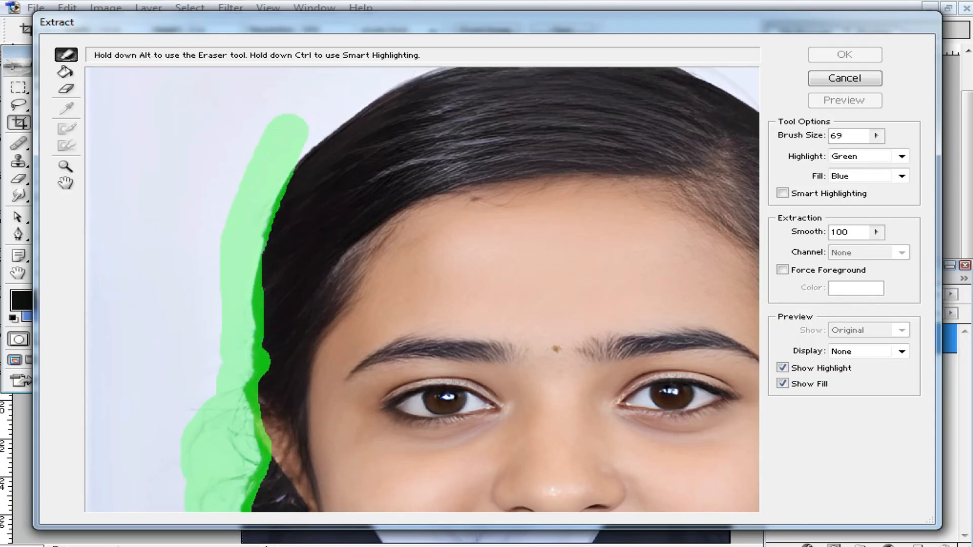
pyautogui.hotkey('ctrl', '-')
pyautogui.moveTo(243, 167)
pyautogui.mouseDown()
pyautogui.moveTo(273, 139)
pyautogui.moveTo(283, 144)
pyautogui.moveTo(337, 113)
pyautogui.moveTo(432, 98)
pyautogui.moveTo(517, 117)
pyautogui.moveTo(588, 161)
pyautogui.moveTo(623, 219)
pyautogui.moveTo(637, 304)
pyautogui.moveTo(647, 315)
pyautogui.mouseUp()
pyautogui.click(649, 317)
# Finish the highlight down the right braid and along the right shoulder to the edge of the photo
pyautogui.moveTo(636, 174)
pyautogui.mouseDown()
pyautogui.moveTo(666, 228)
pyautogui.moveTo(652, 245)
pyautogui.moveTo(655, 200)
pyautogui.moveTo(602, 297)
pyautogui.moveTo(625, 396)
pyautogui.mouseUp()
pyautogui.press('space')
pyautogui.moveTo(625, 396)
pyautogui.mouseDown()
pyautogui.moveTo(594, 269)
pyautogui.moveTo(627, 226)
pyautogui.moveTo(623, 281)
pyautogui.moveTo(651, 342)
pyautogui.moveTo(644, 356)
pyautogui.moveTo(667, 382)
pyautogui.mouseUp()
pyautogui.hotkey('ctrl', '0')
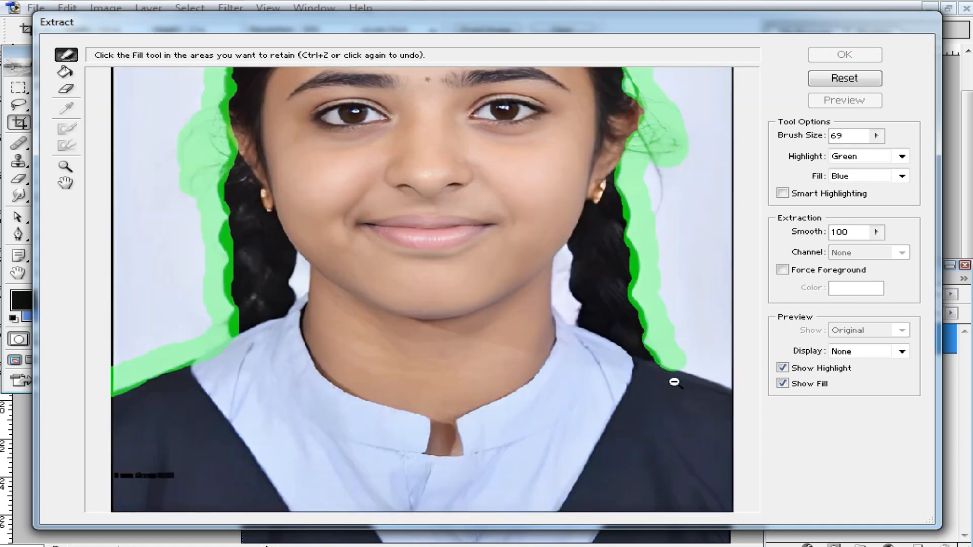
pyautogui.moveTo(590, 412); pyautogui.dragTo(668, 451)
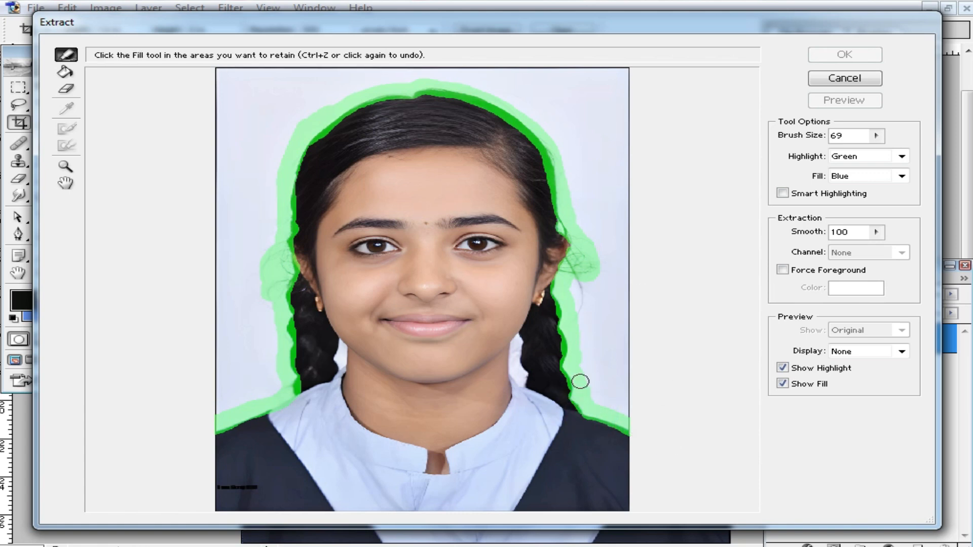
# Keep smoothing at 100, fill the highlighted subject as the area to retain, and extract it from the background
pyautogui.click(876, 232)
pyautogui.click(875, 248)
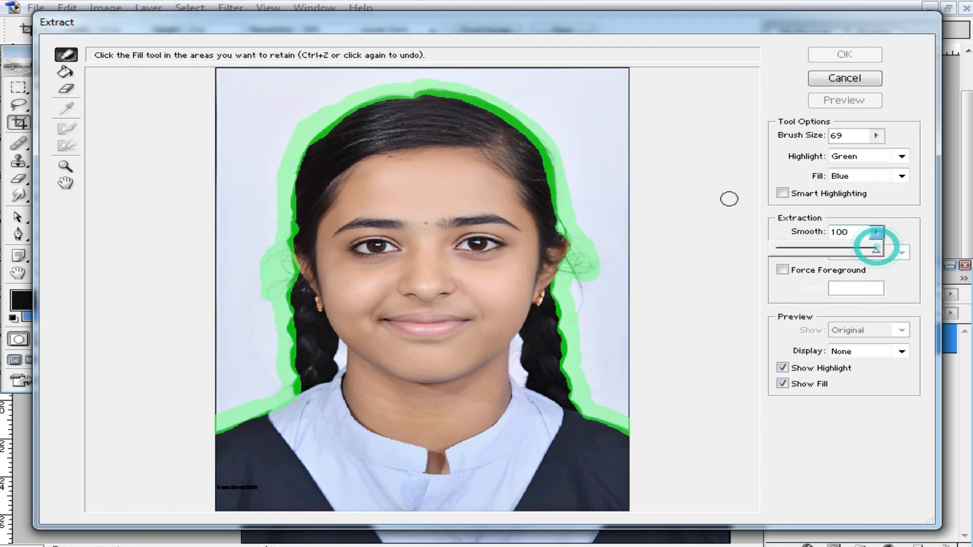
pyautogui.click(66, 73)
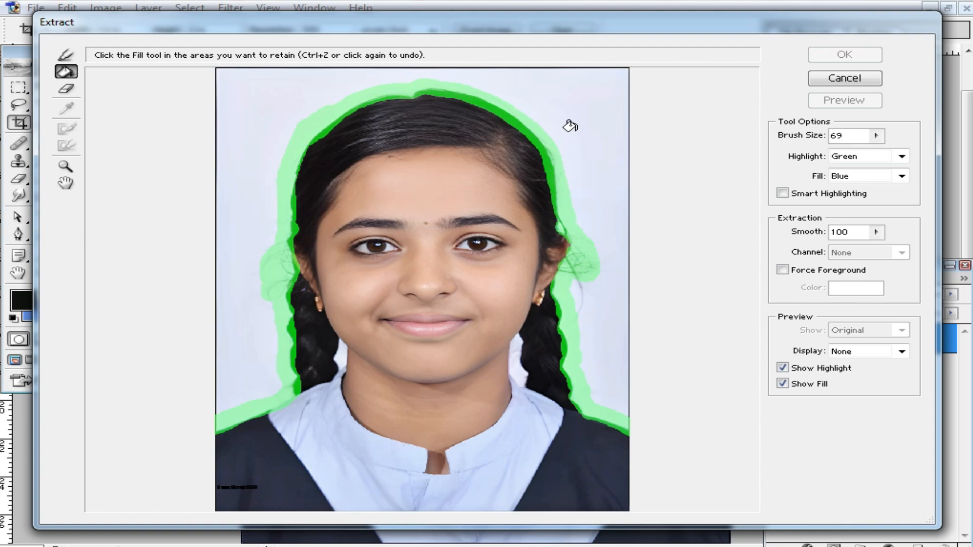
pyautogui.click(428, 223)
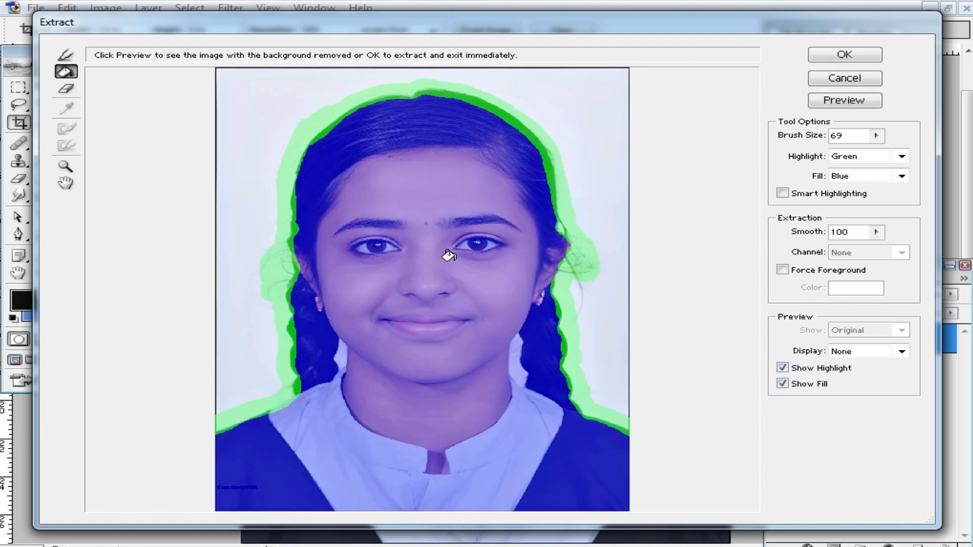
pyautogui.click(826, 56)
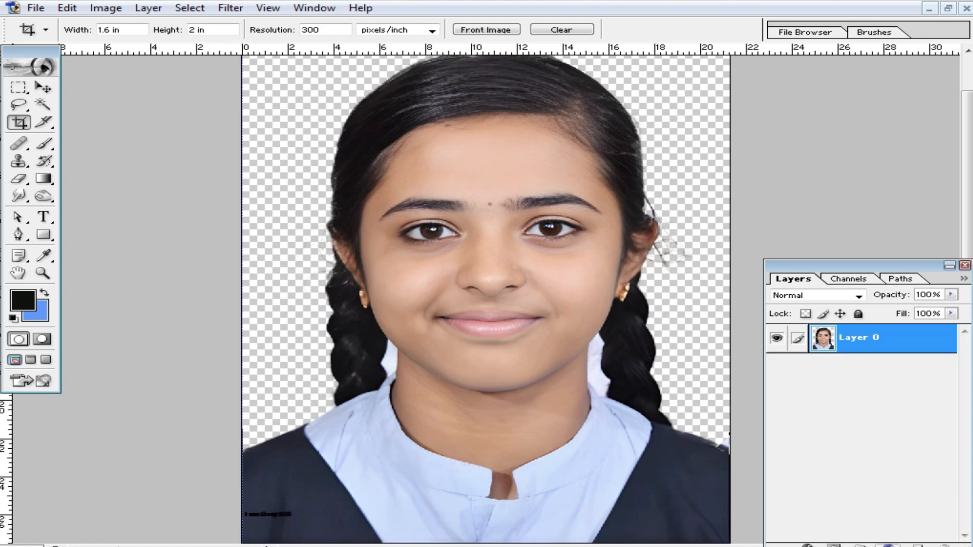
# Add a white (FFFFFF) solid color fill layer and place it beneath the extracted portrait layer
pyautogui.click(888, 545)
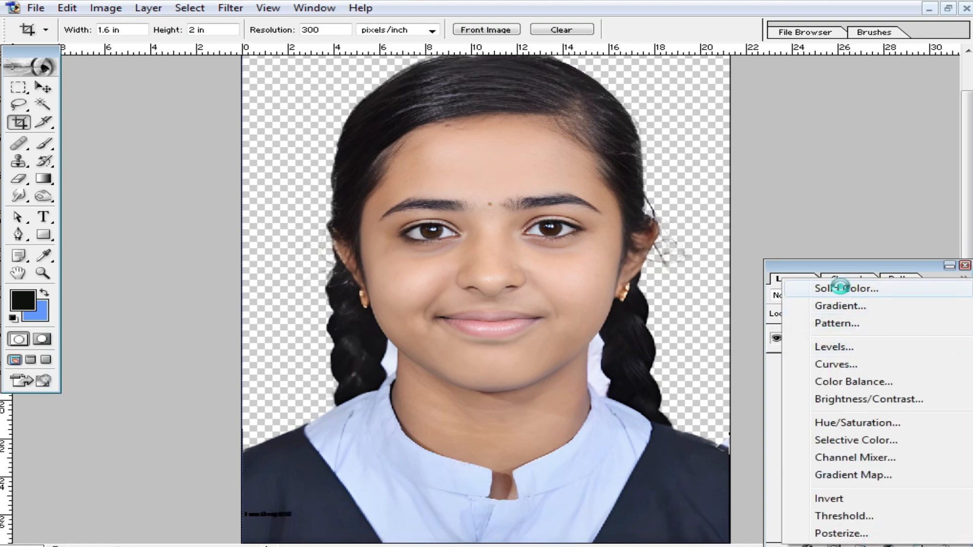
pyautogui.click(836, 284)
pyautogui.click(359, 214)
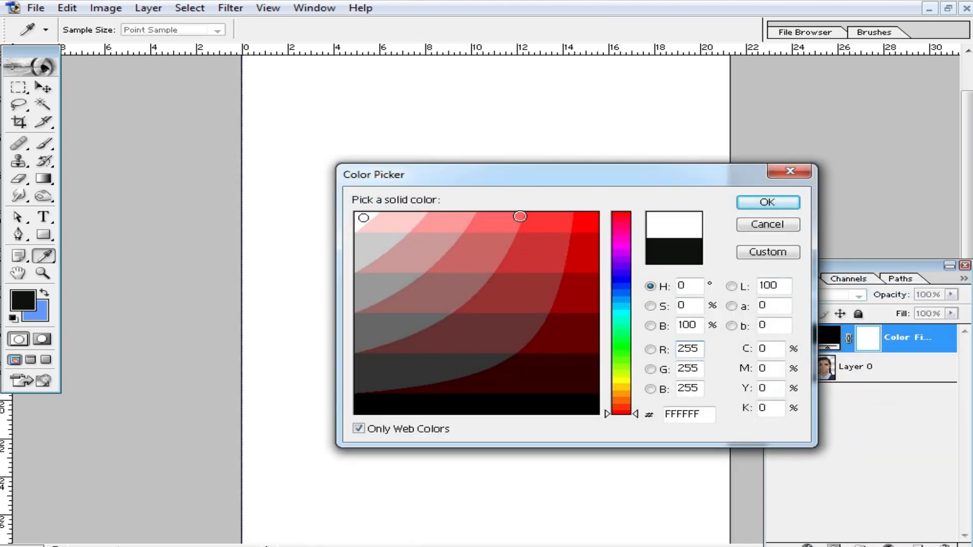
pyautogui.click(763, 202)
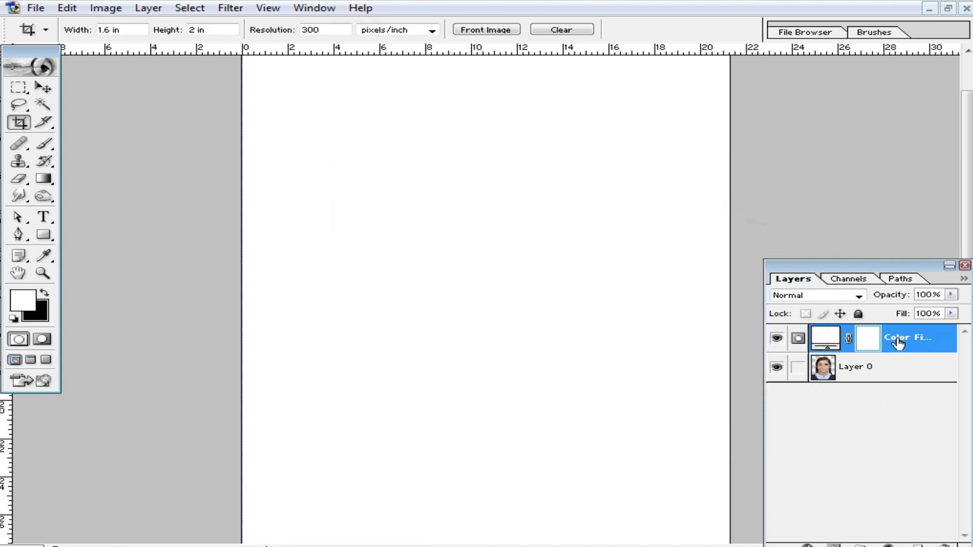
pyautogui.moveTo(916, 338); pyautogui.dragTo(918, 408)
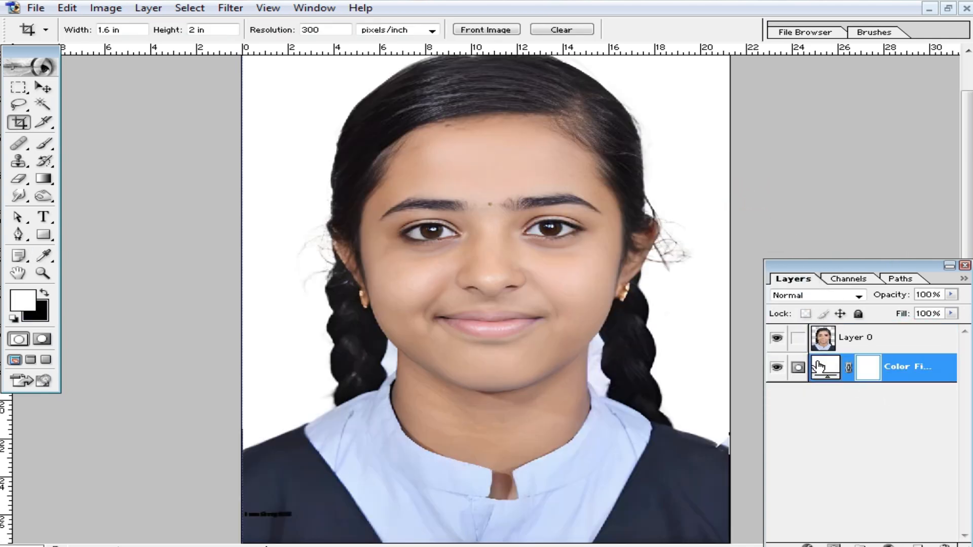
# Check the cut-out edges against the white background and merge the portrait with the fill layer
pyautogui.click(330, 265)
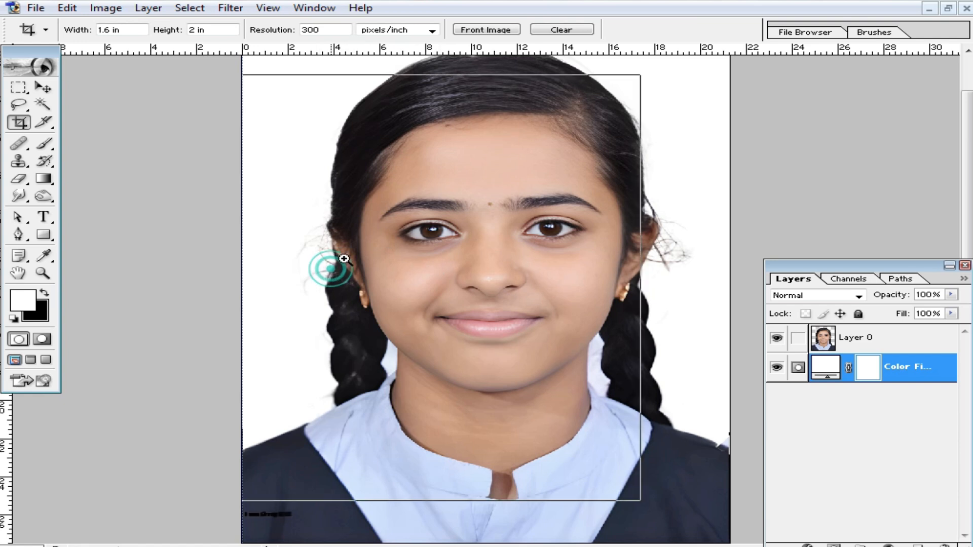
pyautogui.click(679, 398)
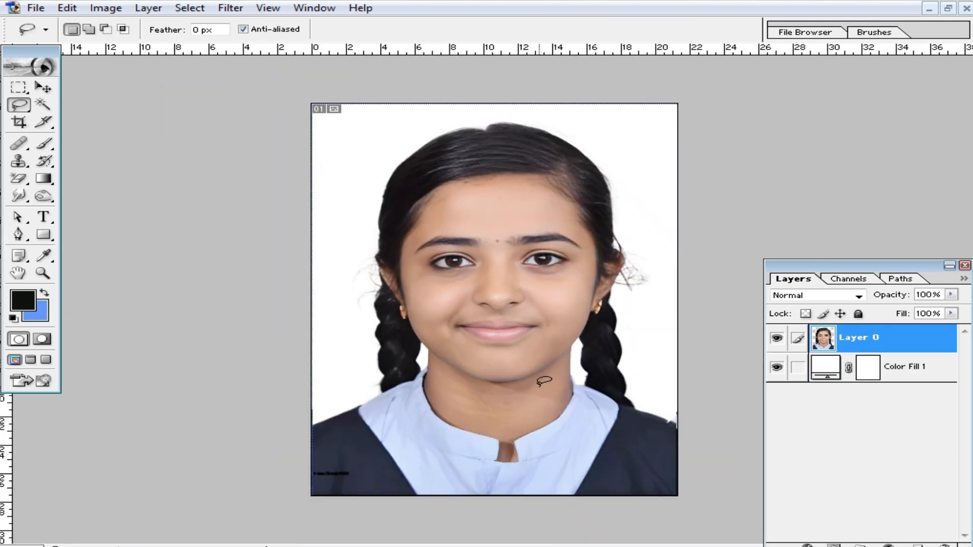
pyautogui.click(20, 122)
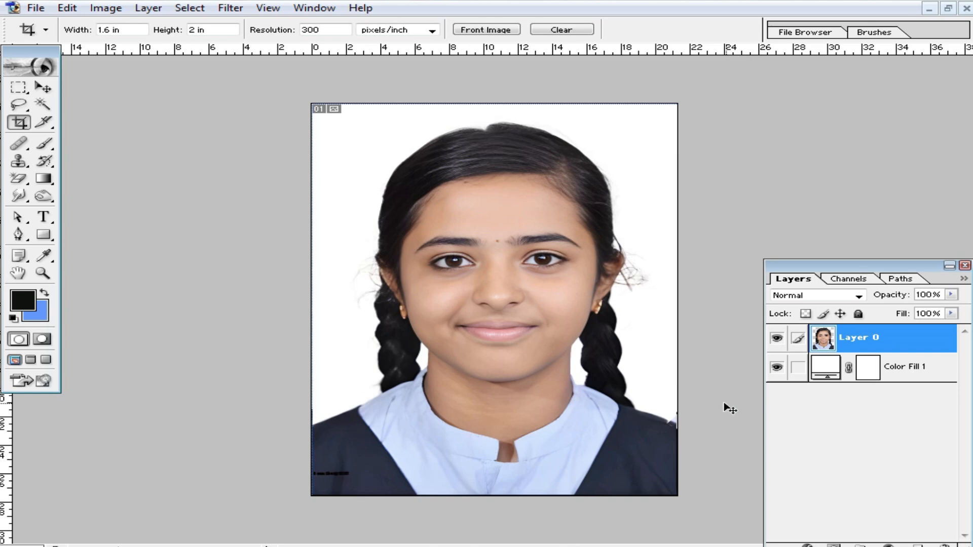
pyautogui.hotkey('ctrl', 'shift', 'e')
# Crop the portrait to 40 mm by 50 mm at 300 pixels/inch, with the crop frame shifted down to the photo's bottom edge
pyautogui.doubleClick(127, 31)
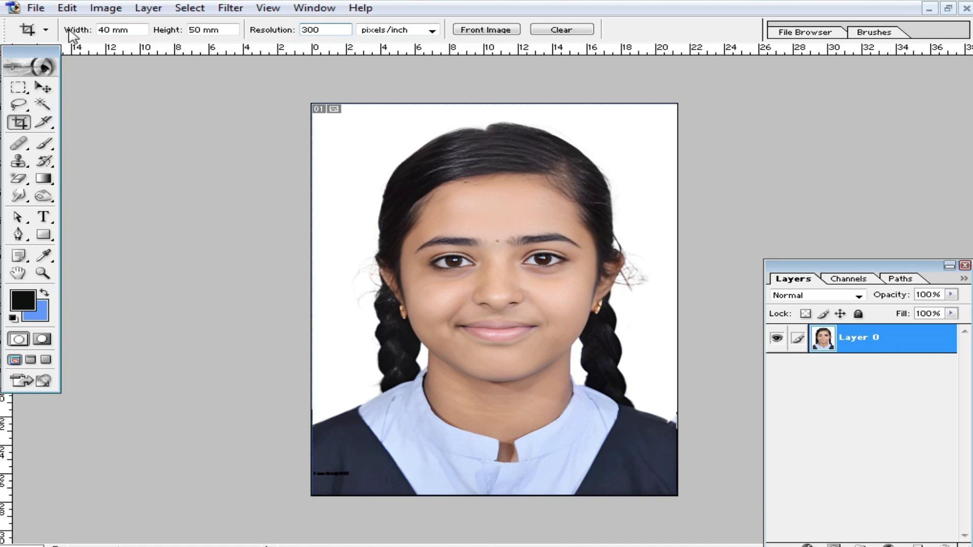
pyautogui.moveTo(301, 101); pyautogui.dragTo(690, 537)
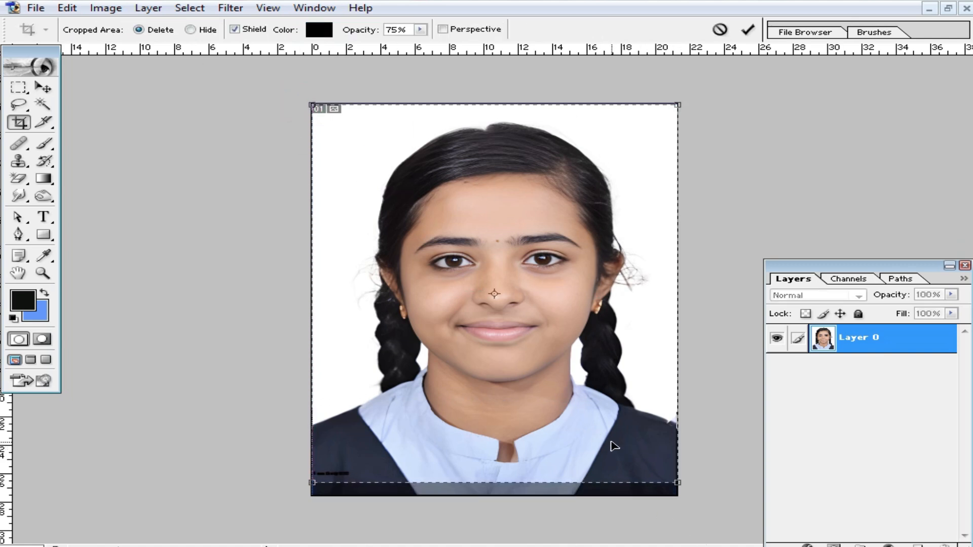
pyautogui.hotkey('shift', 'Down')
pyautogui.hotkey('shift', 'Down')
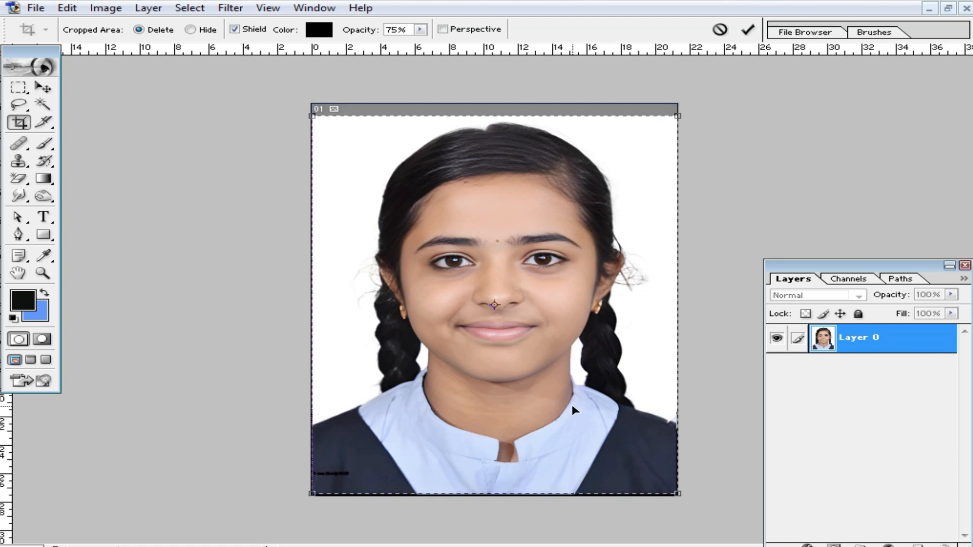
pyautogui.press('Return')
# Restore the portrait to a floating window, enlarge its view, and show the Actions palette beside it
pyautogui.click(947, 8)
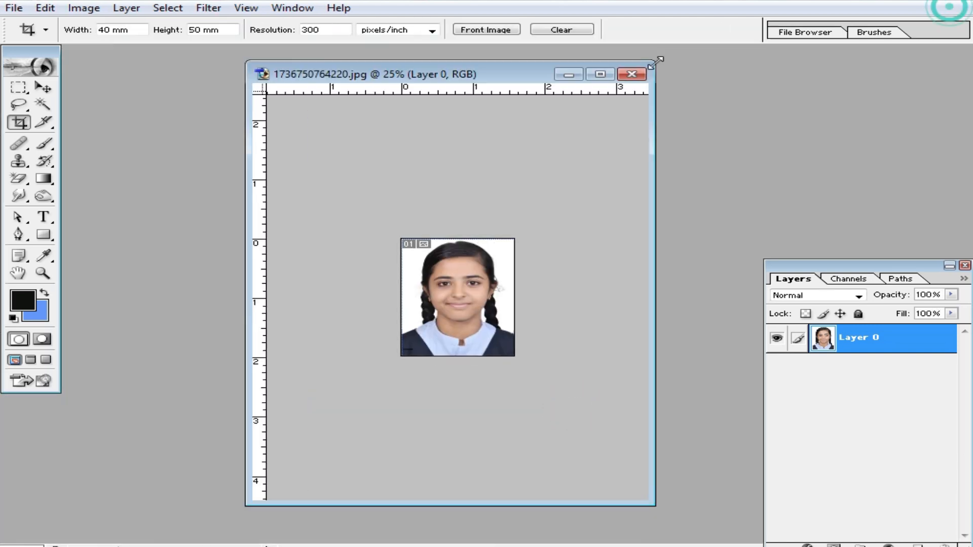
pyautogui.moveTo(499, 72); pyautogui.dragTo(333, 49)
pyautogui.hotkey('ctrl', '+')
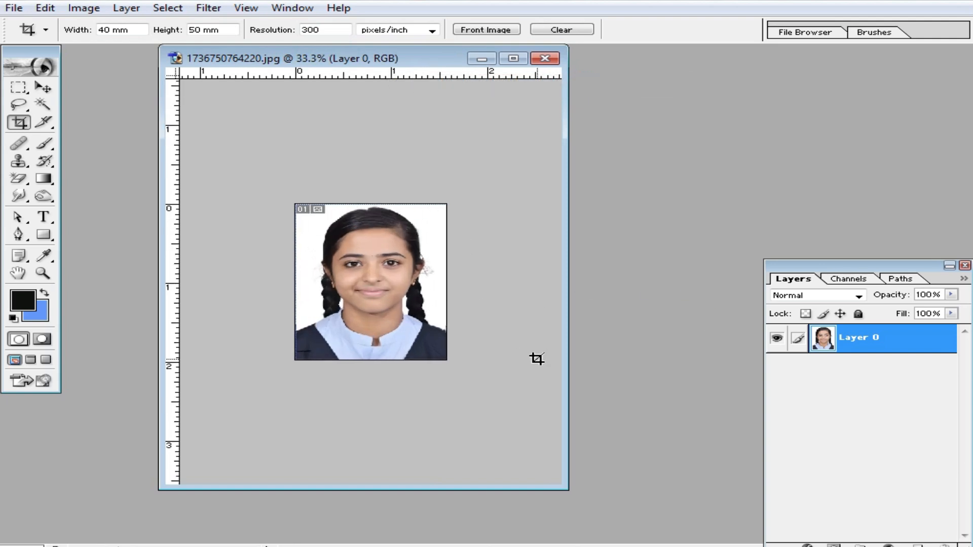
pyautogui.click(293, 8)
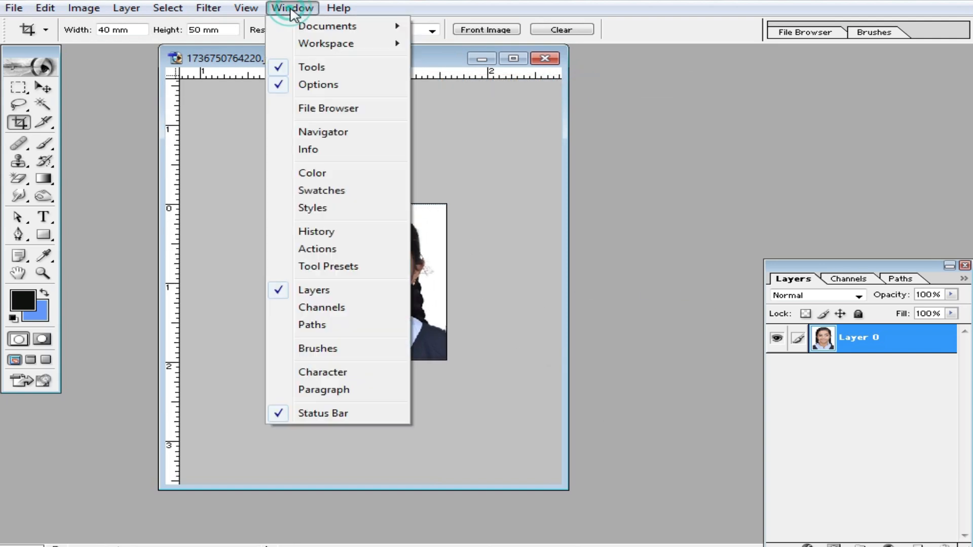
pyautogui.click(316, 249)
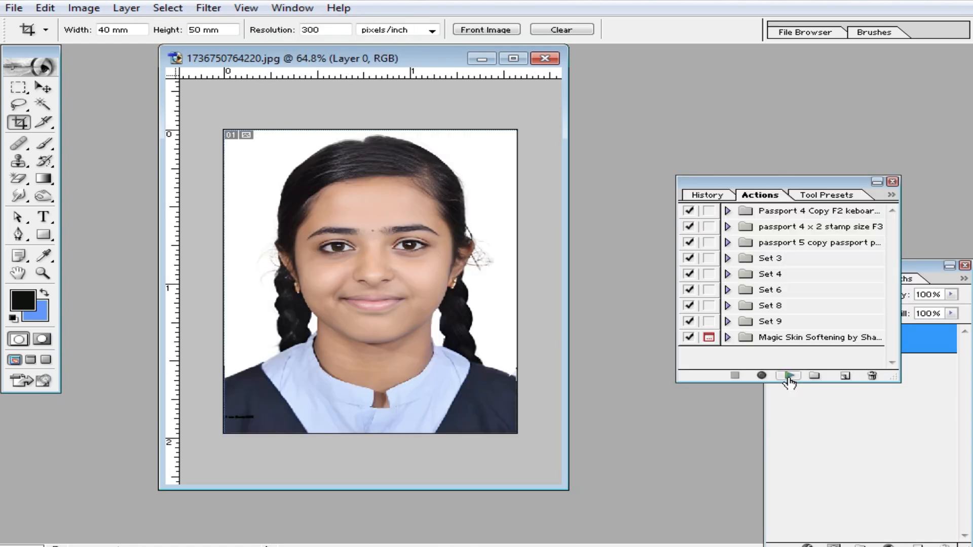
pyautogui.moveTo(789, 181); pyautogui.dragTo(860, 113)
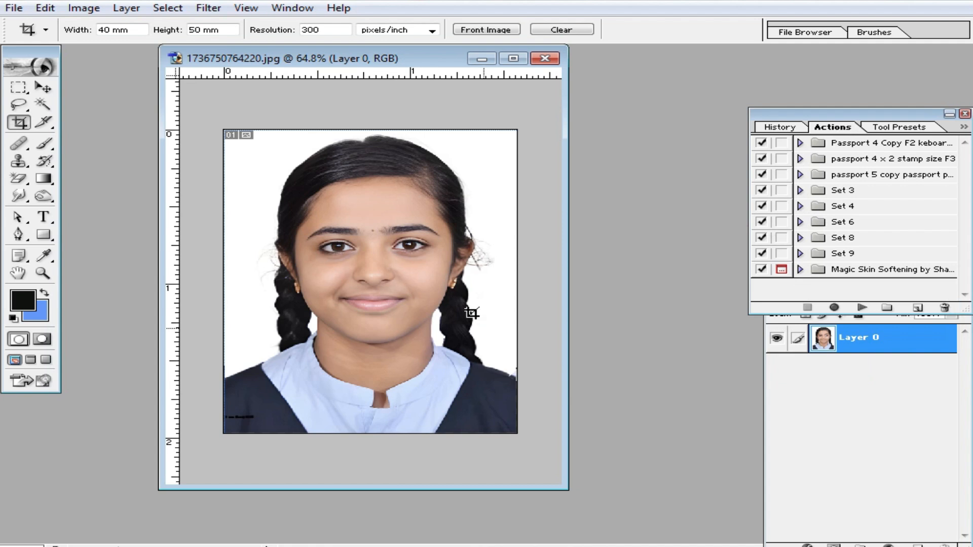
pyautogui.moveTo(875, 115); pyautogui.dragTo(812, 113)
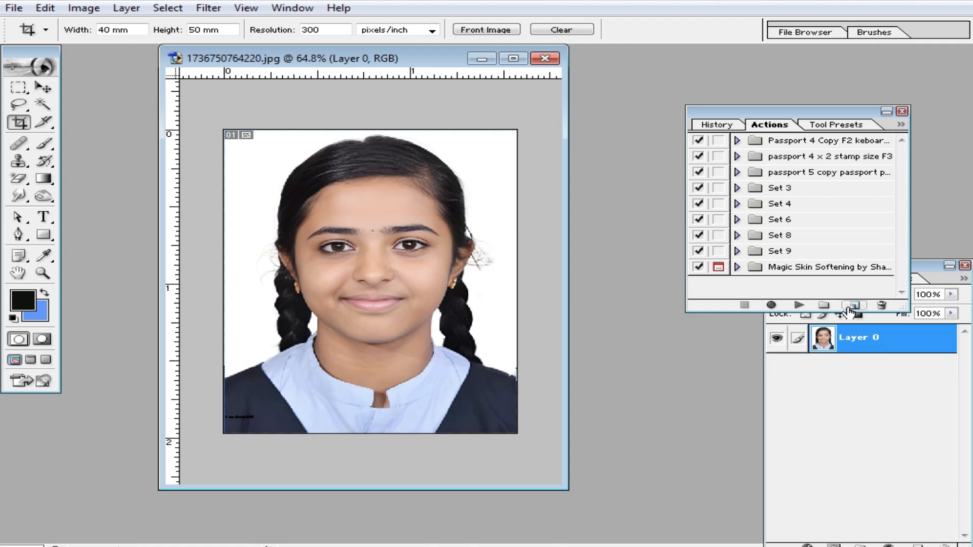
# Create the action set Set 10 and start recording Action 10 in it with function key F8
pyautogui.click(823, 304)
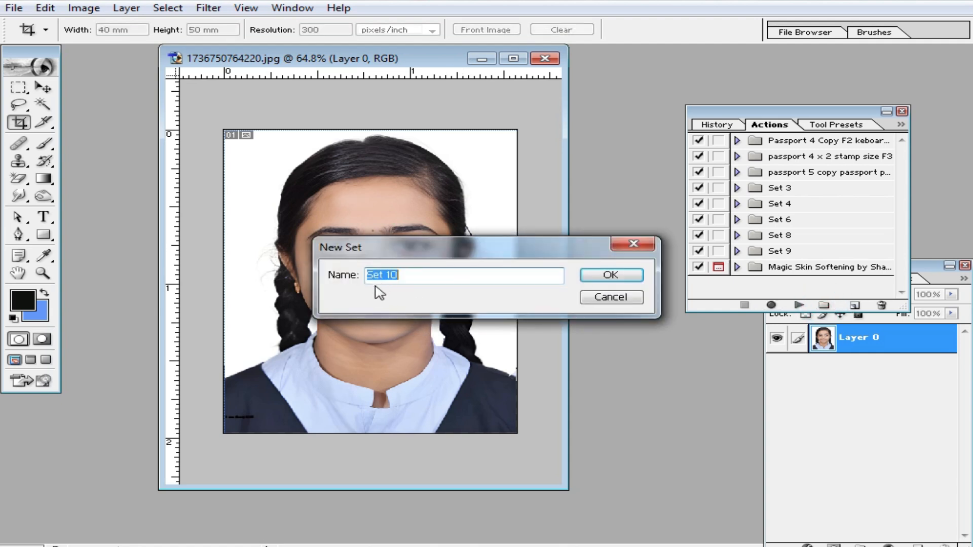
pyautogui.click(618, 276)
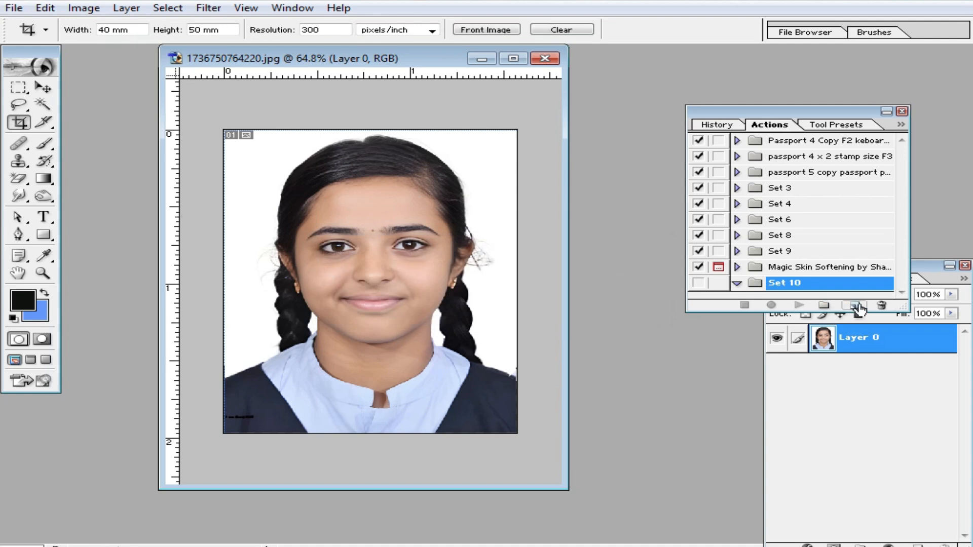
pyautogui.click(858, 306)
pyautogui.moveTo(508, 256); pyautogui.dragTo(675, 283)
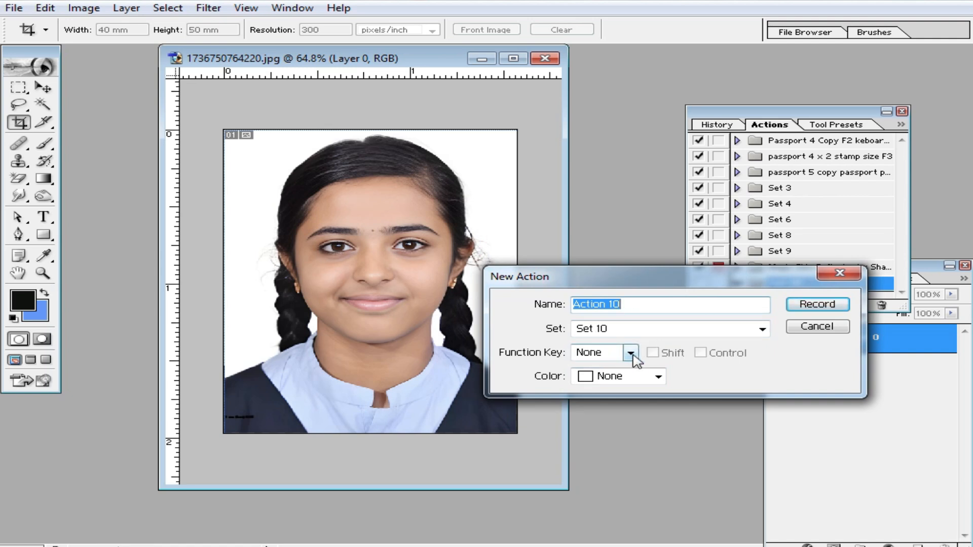
pyautogui.click(631, 354)
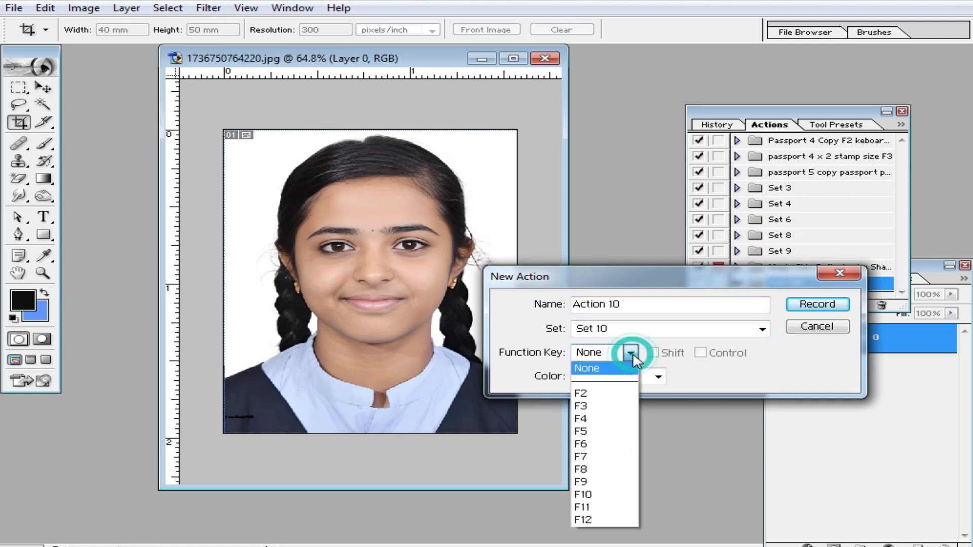
pyautogui.click(593, 470)
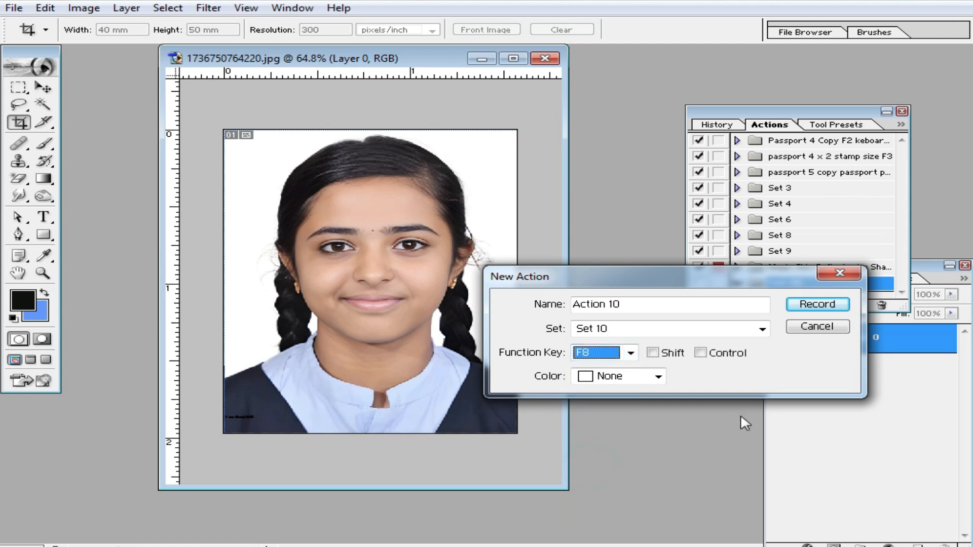
pyautogui.click(816, 304)
# Create a white RGB document from the 4 x 6 inch preset at 300 pixels/inch and move its window beside the portrait
pyautogui.hotkey('ctrl', 'n')
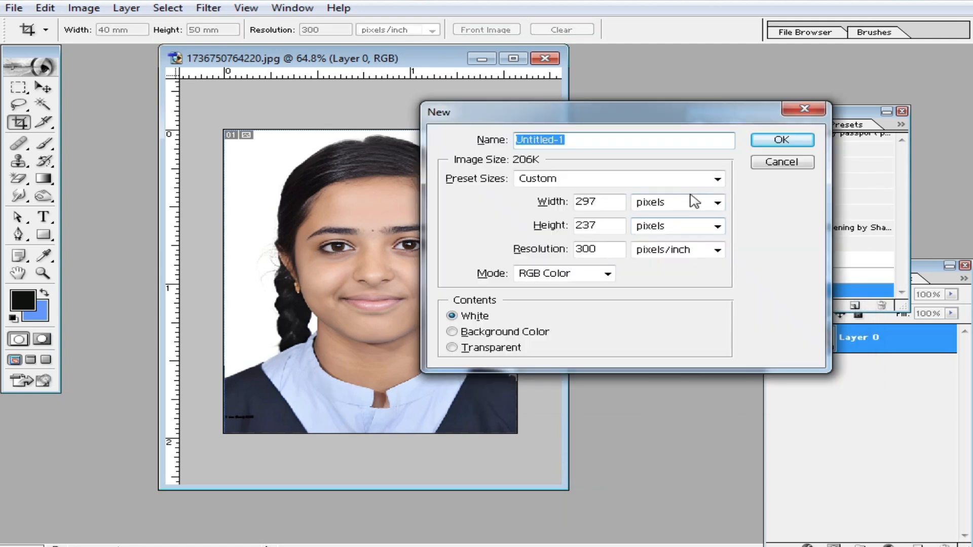
pyautogui.click(717, 179)
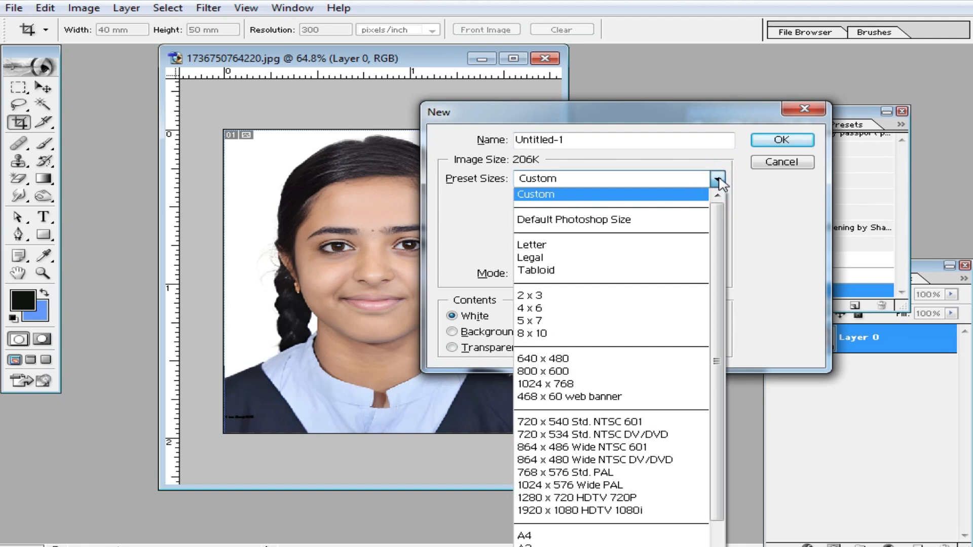
pyautogui.click(540, 309)
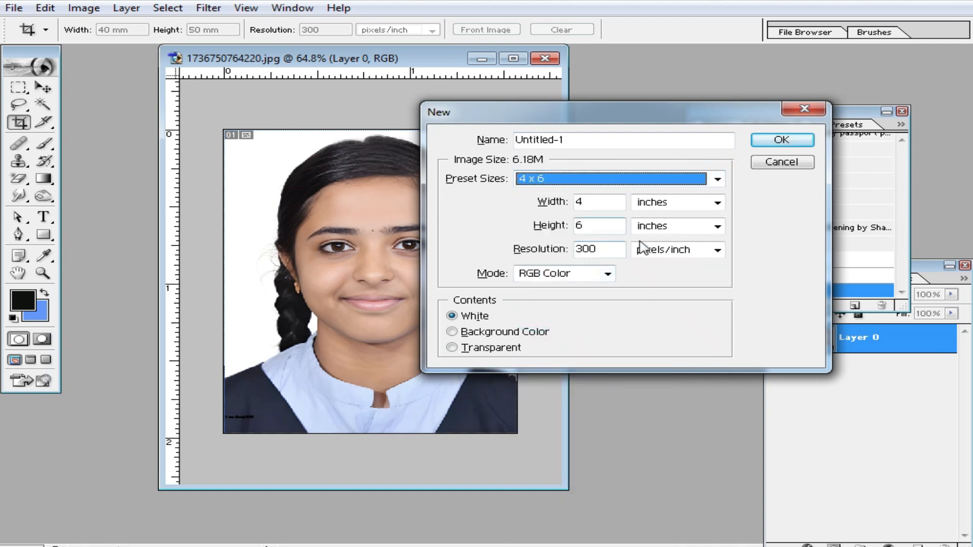
pyautogui.click(781, 140)
pyautogui.moveTo(306, 131); pyautogui.dragTo(619, 126)
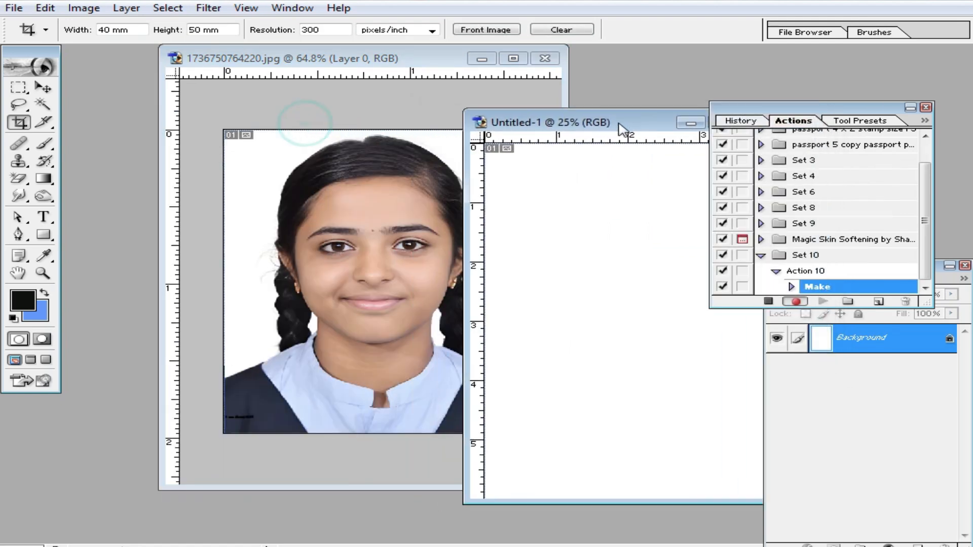
# Arrange the portrait window and the blank 4 x 6 document window side by side, leaving the portrait active
pyautogui.click(360, 58)
pyautogui.moveTo(361, 58); pyautogui.dragTo(309, 65)
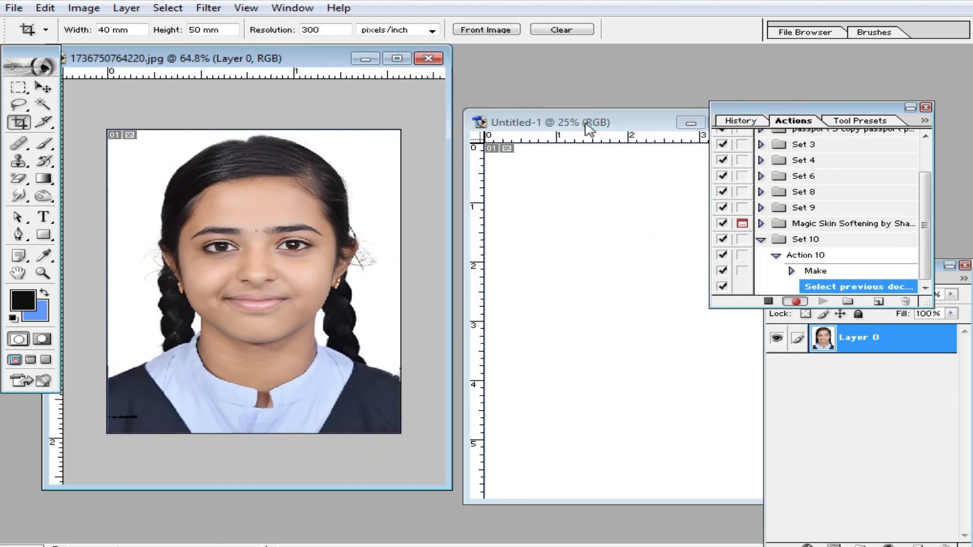
pyautogui.moveTo(590, 124); pyautogui.dragTo(543, 127)
pyautogui.click(301, 130)
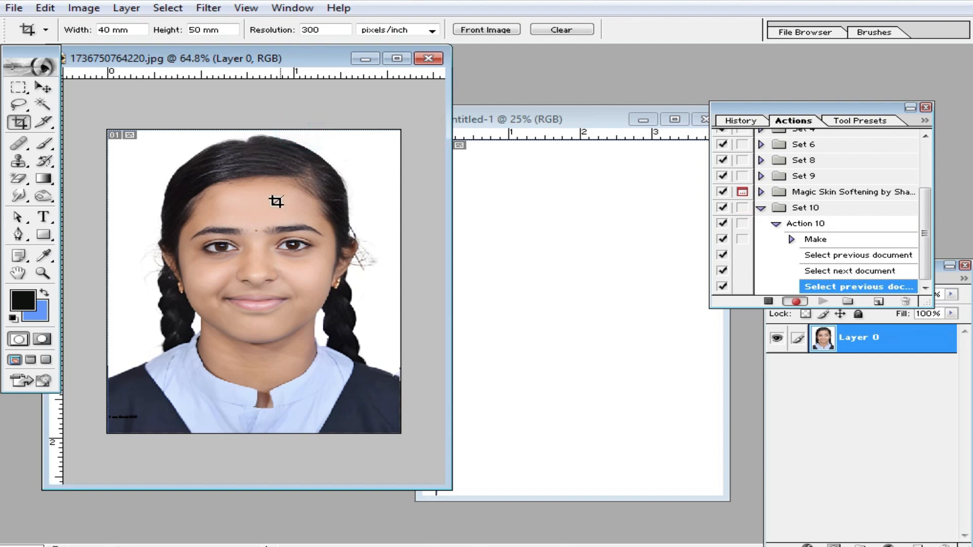
# Copy the whole portrait into the blank 4 x 6 document and move it to the upper part of the page
pyautogui.hotkey('ctrl', 'a')
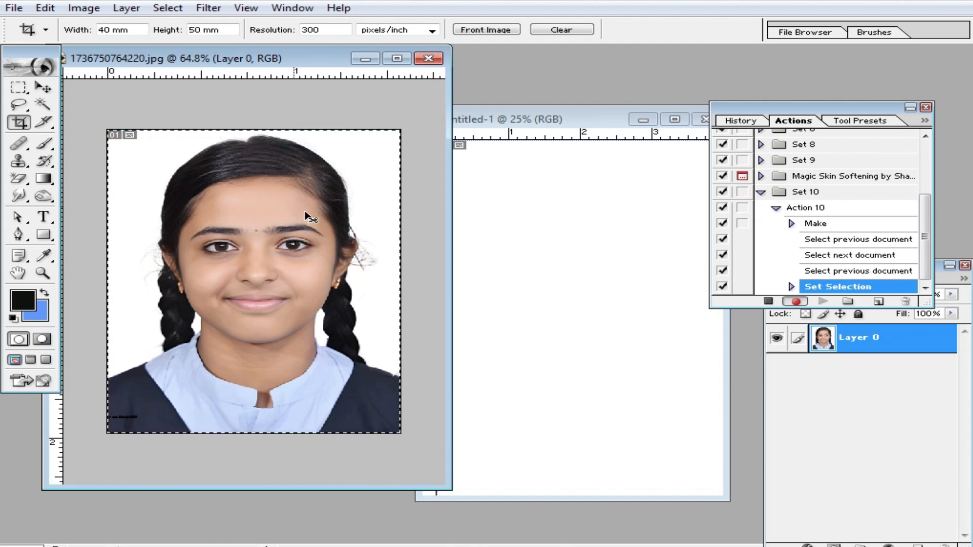
pyautogui.hotkey('ctrl', 'c')
pyautogui.click(528, 208)
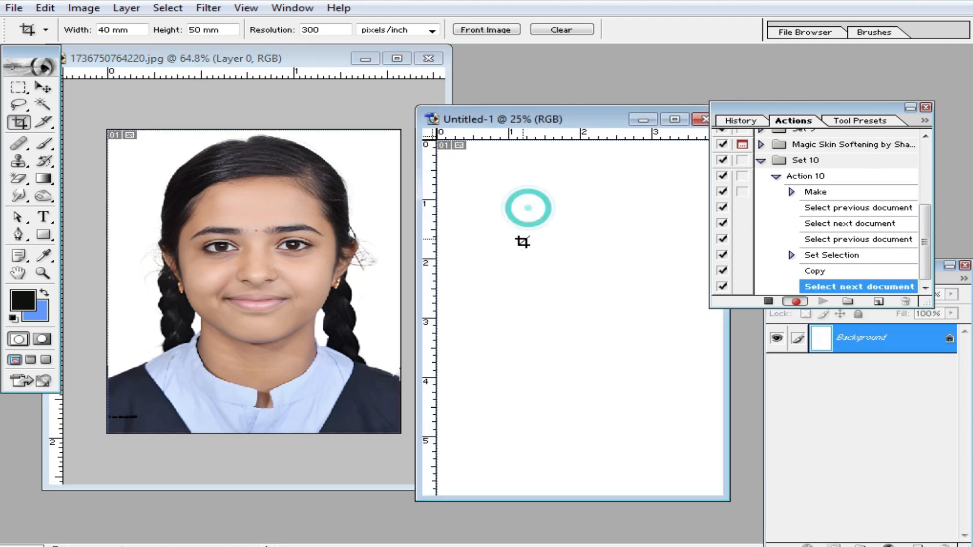
pyautogui.hotkey('ctrl', 'v')
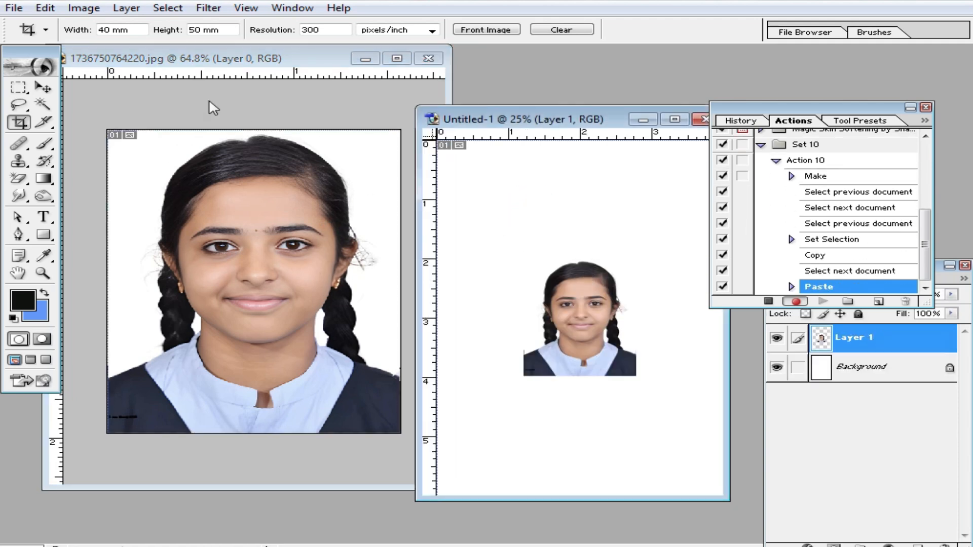
pyautogui.click(43, 87)
pyautogui.moveTo(569, 279); pyautogui.dragTo(559, 212)
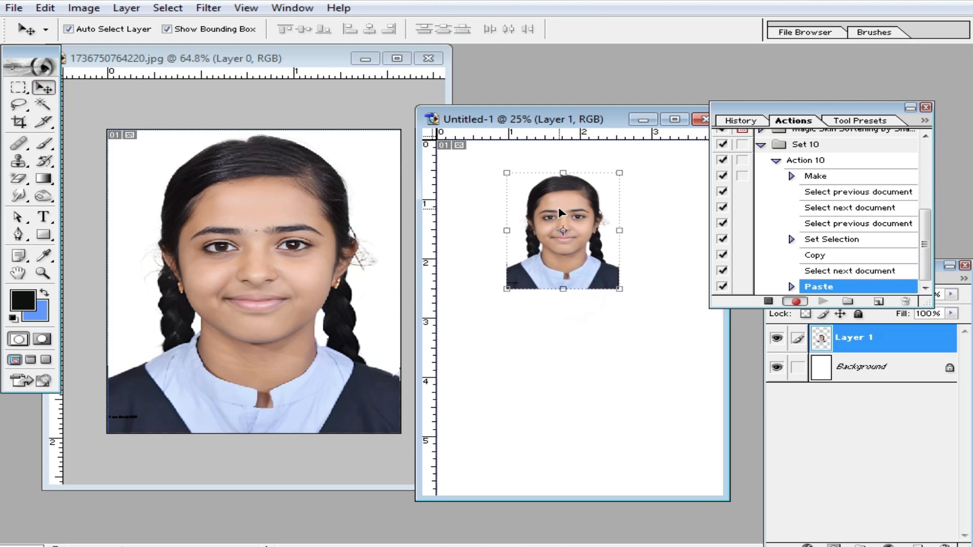
# Return to the portrait file and set the crop size to .79 in wide by .99 in high at 300 pixels/inch
pyautogui.click(275, 59)
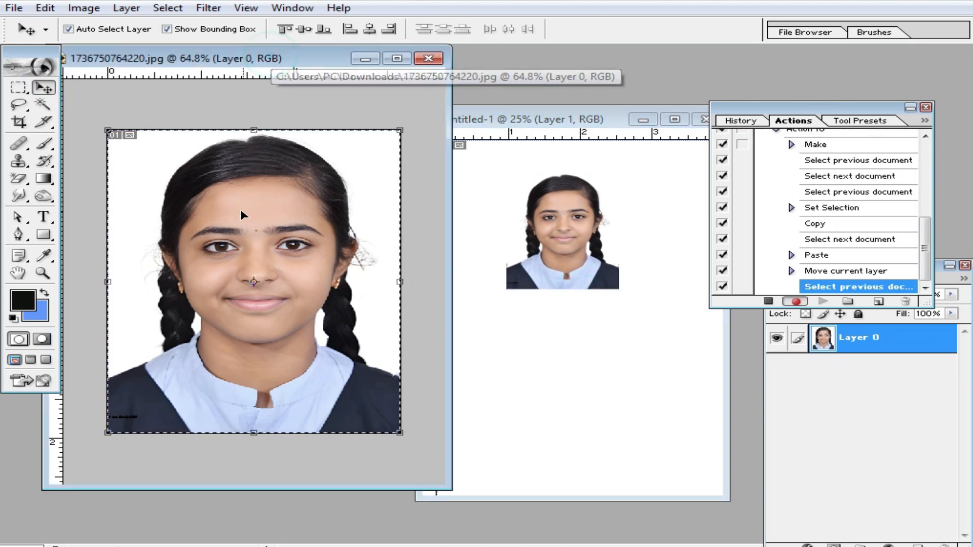
pyautogui.scroll(-2, 243, 218)
pyautogui.scroll(1, 263, 239)
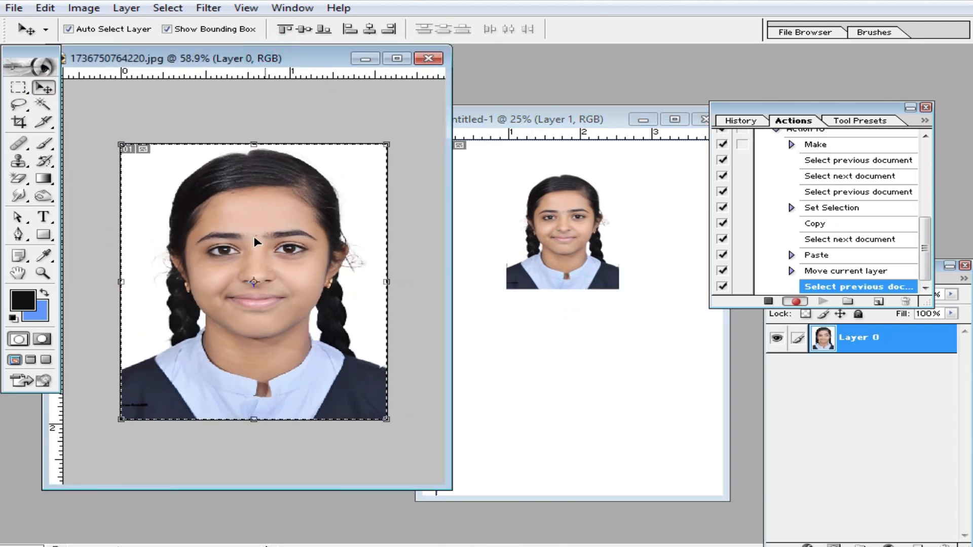
pyautogui.click(19, 123)
pyautogui.click(127, 30)
pyautogui.tripleClick(126, 30)
pyautogui.write('.')
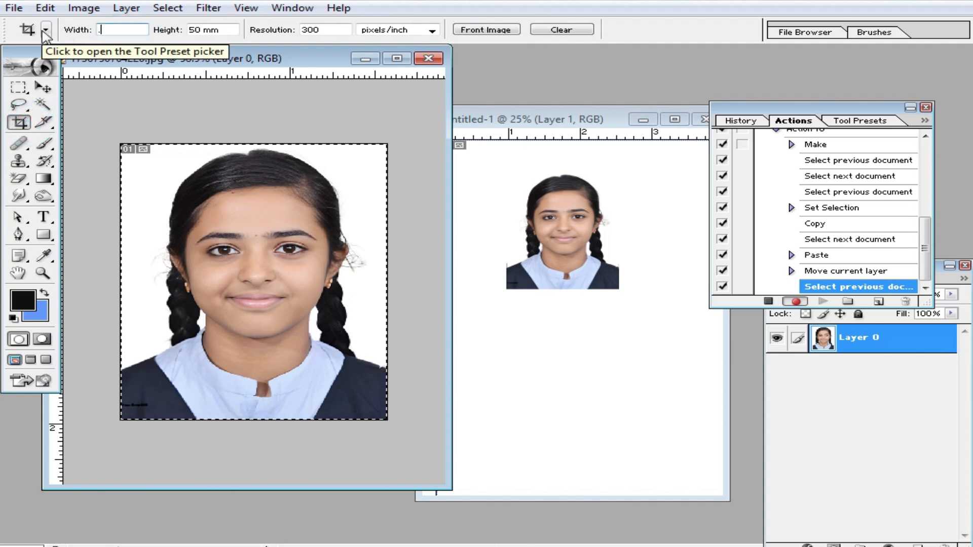
pyautogui.write('79')
pyautogui.press('Tab')
pyautogui.write('.99')
pyautogui.press('Tab')
pyautogui.write('300')
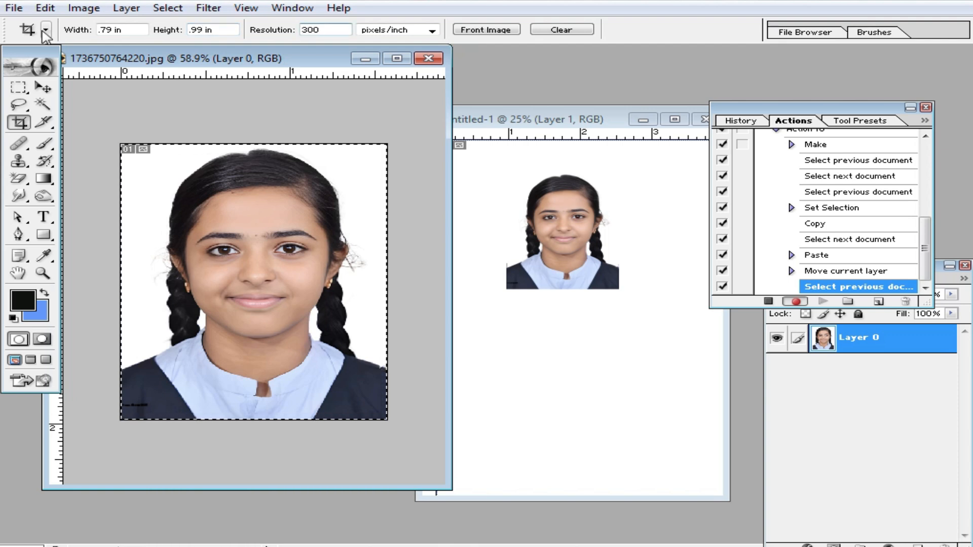
# Deselect the portrait, crop the whole photo to the stamp size, and enlarge its view
pyautogui.hotkey('ctrl', 'd')
pyautogui.moveTo(102, 130); pyautogui.dragTo(415, 475)
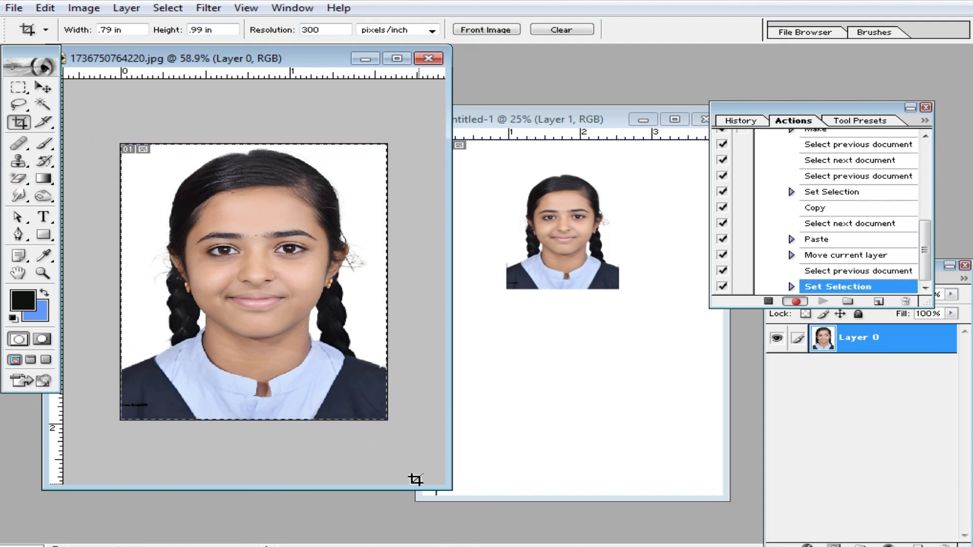
pyautogui.doubleClick(334, 377)
pyautogui.hotkey('ctrl', '0')
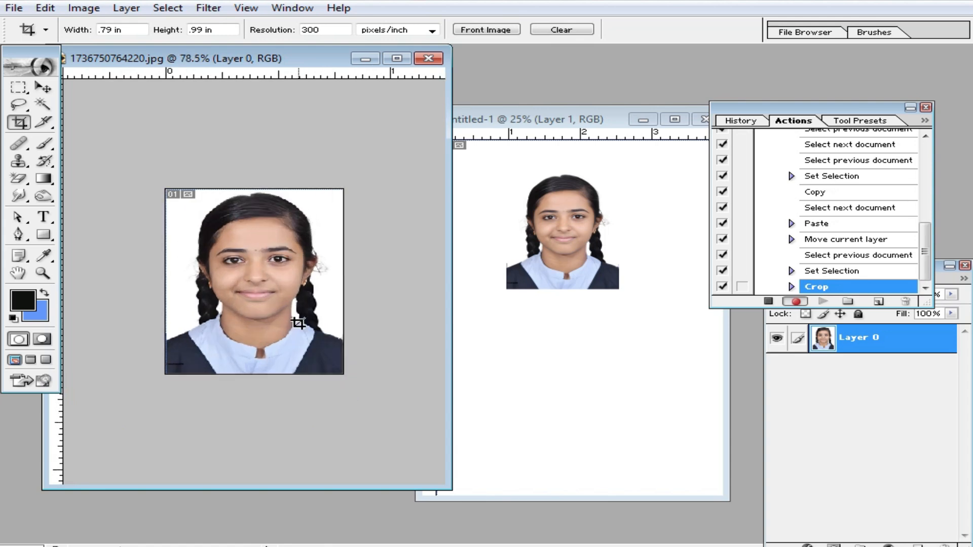
# Copy the whole stamp-size portrait and paste it into the 4 x 6 document
pyautogui.hotkey('ctrl', 'a')
pyautogui.hotkey('ctrl', 'c')
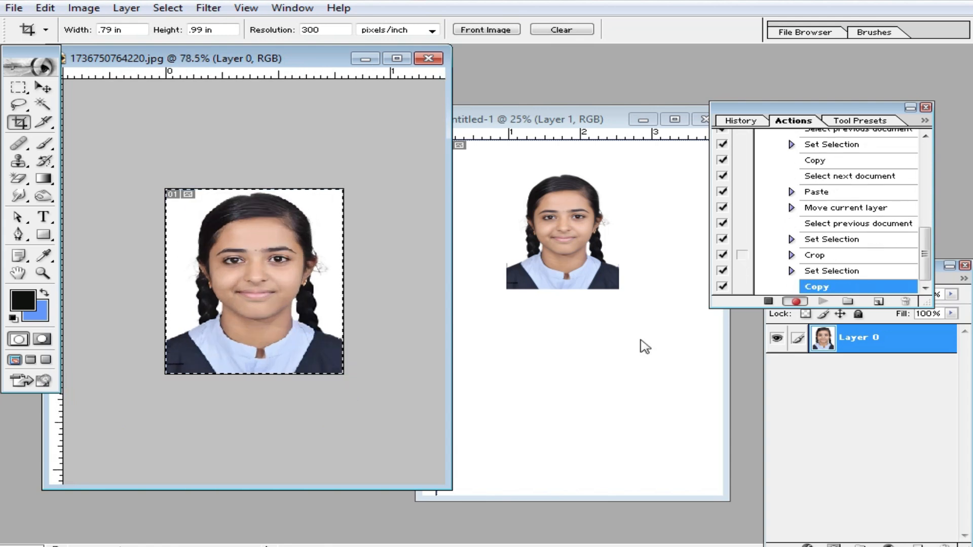
pyautogui.hotkey('ctrl', 'Tab')
pyautogui.hotkey('ctrl', 'v')
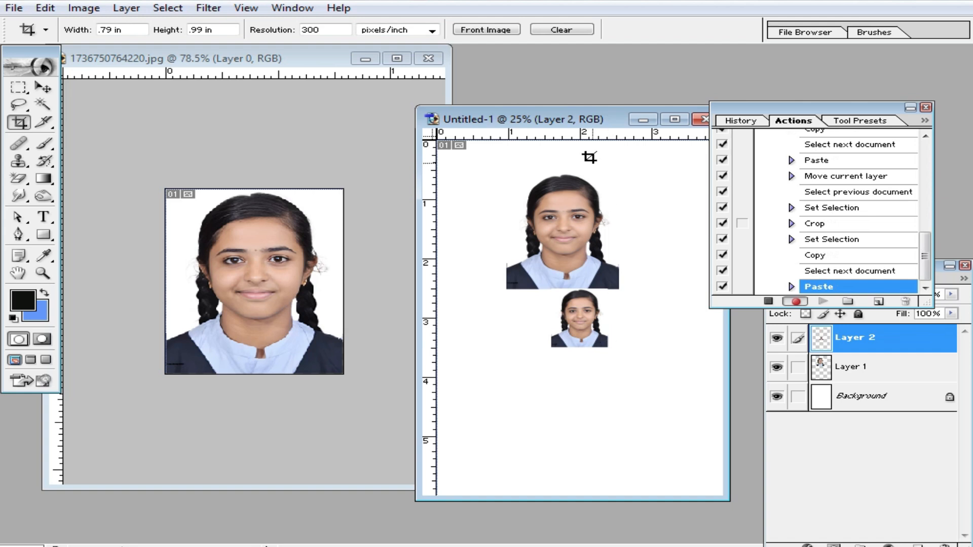
# Maximize the 4 x 6 document, move the large portrait to the page's upper-left corner, and duplicate it just to the right
pyautogui.doubleClick(586, 124)
pyautogui.hotkey('ctrl', '+')
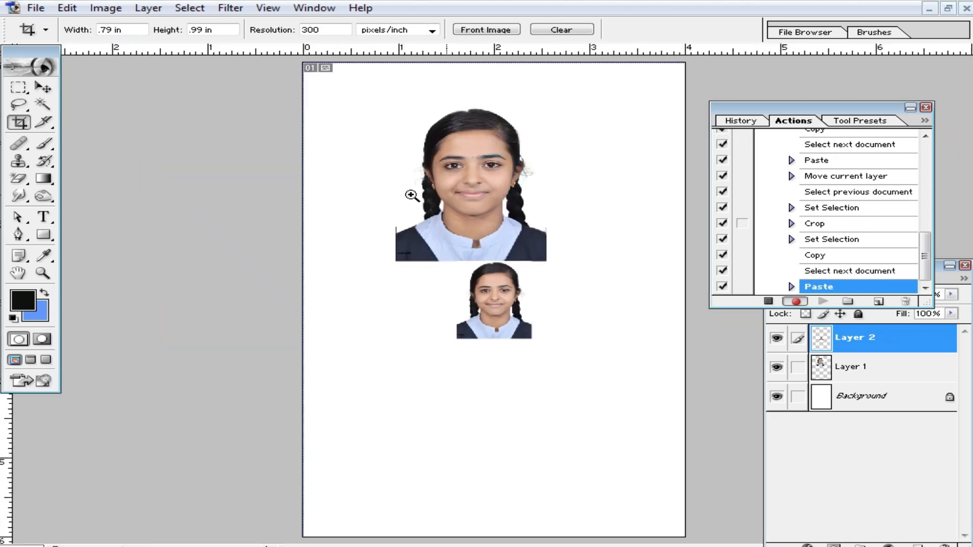
pyautogui.click(43, 87)
pyautogui.click(435, 148)
pyautogui.hotkey('ctrl', '+')
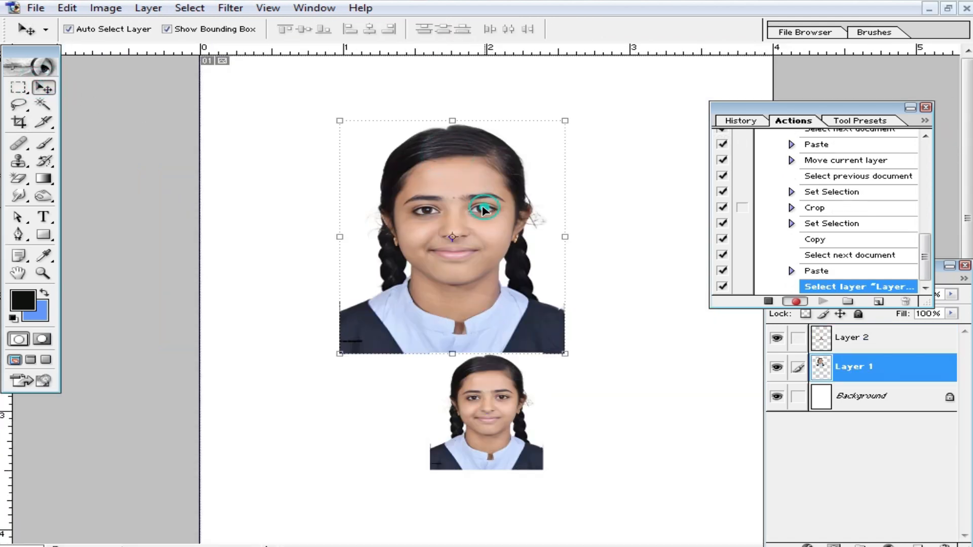
pyautogui.moveTo(377, 154); pyautogui.dragTo(565, 132)
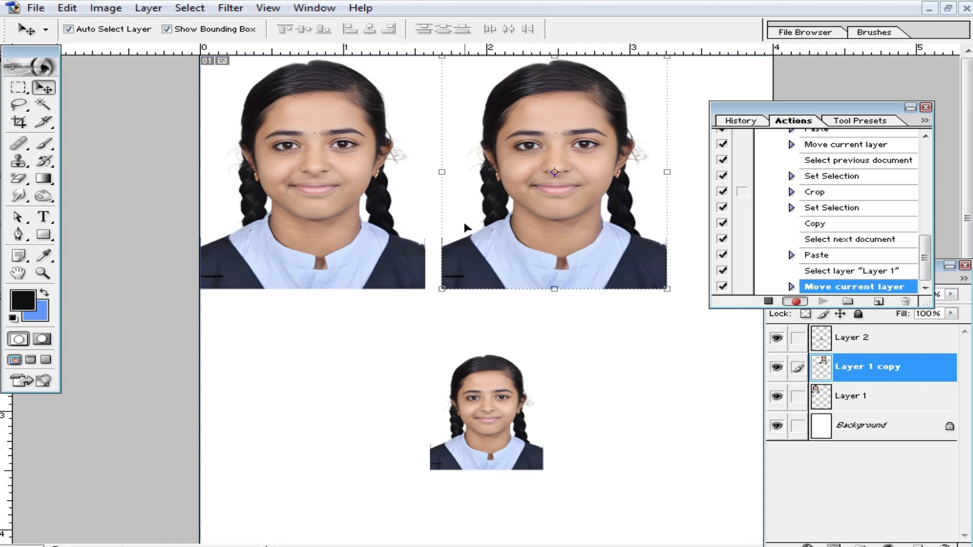
# Merge the two large portraits into one layer and shift the pair slightly right and down from the page's corner
pyautogui.hotkey('ctrl', 'e')
pyautogui.moveTo(540, 230); pyautogui.dragTo(572, 229)
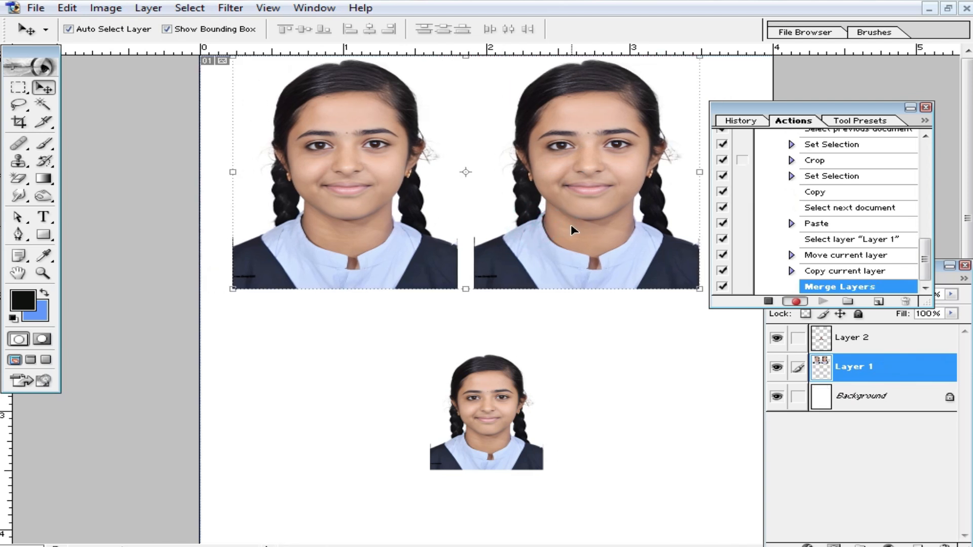
pyautogui.press('Down')
pyautogui.press('Down')
pyautogui.press('Down')
pyautogui.press('Down')
pyautogui.press('Down')
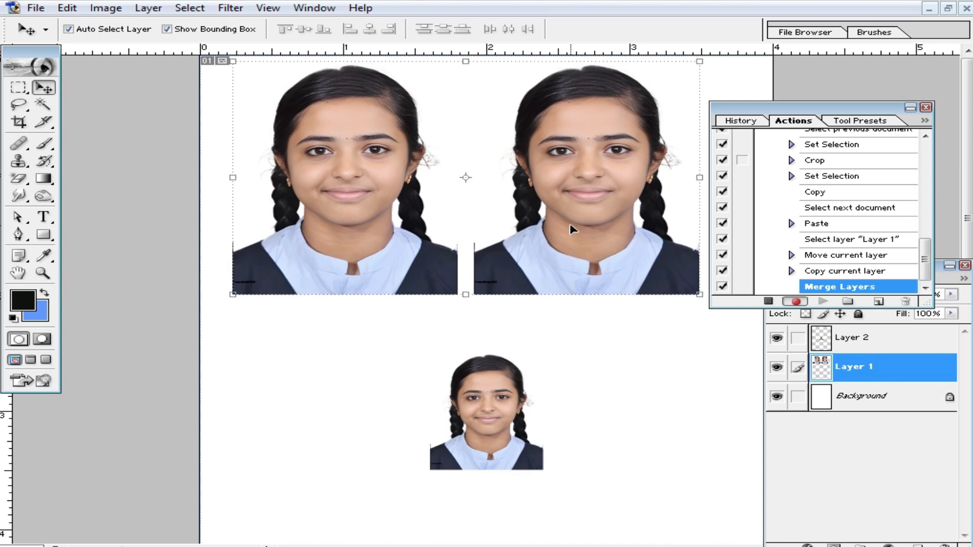
# Move the small portrait to the page's lower-left corner, duplicate it beside itself, and merge both copies into one layer
pyautogui.keyDown('alt'); pyautogui.click(573, 333); pyautogui.keyUp('alt')
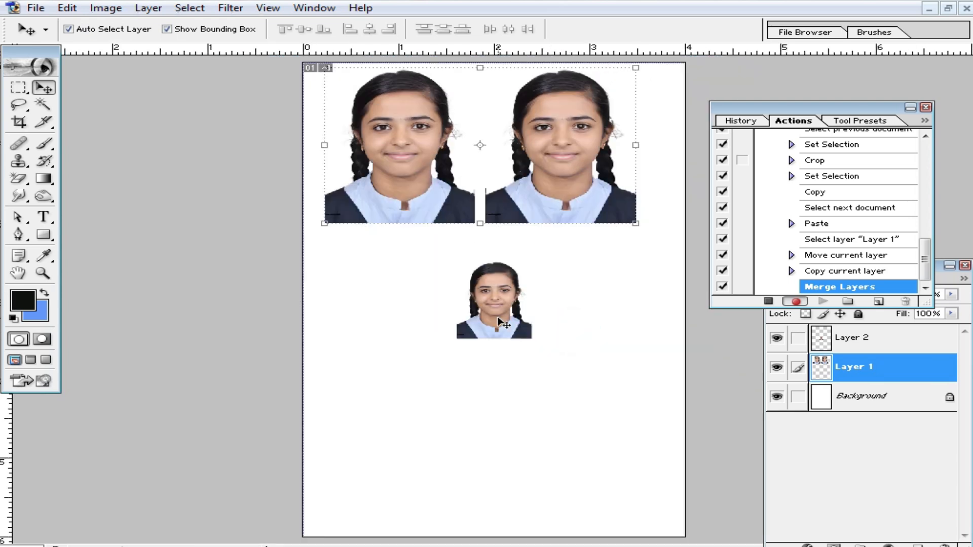
pyautogui.click(499, 320)
pyautogui.moveTo(498, 320); pyautogui.dragTo(431, 523)
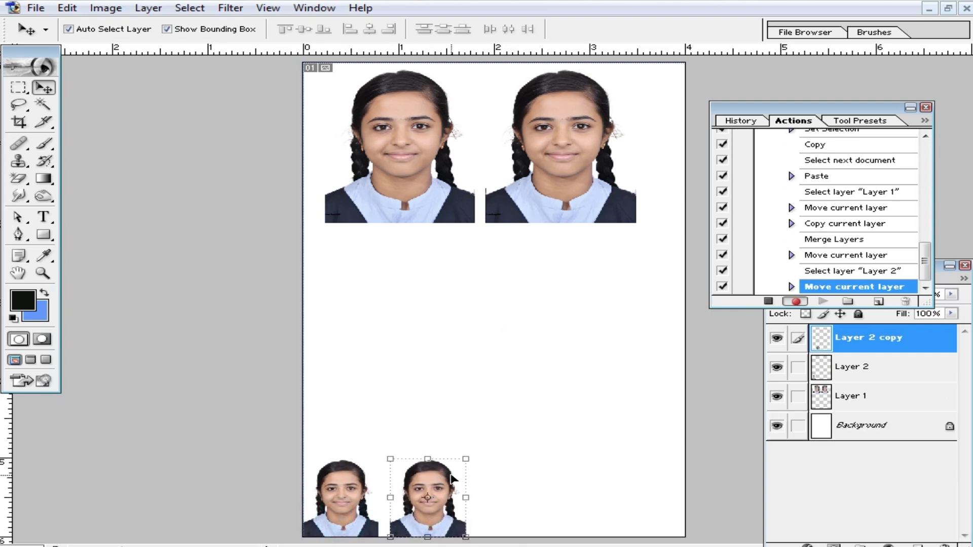
pyautogui.hotkey('ctrl', 'e')
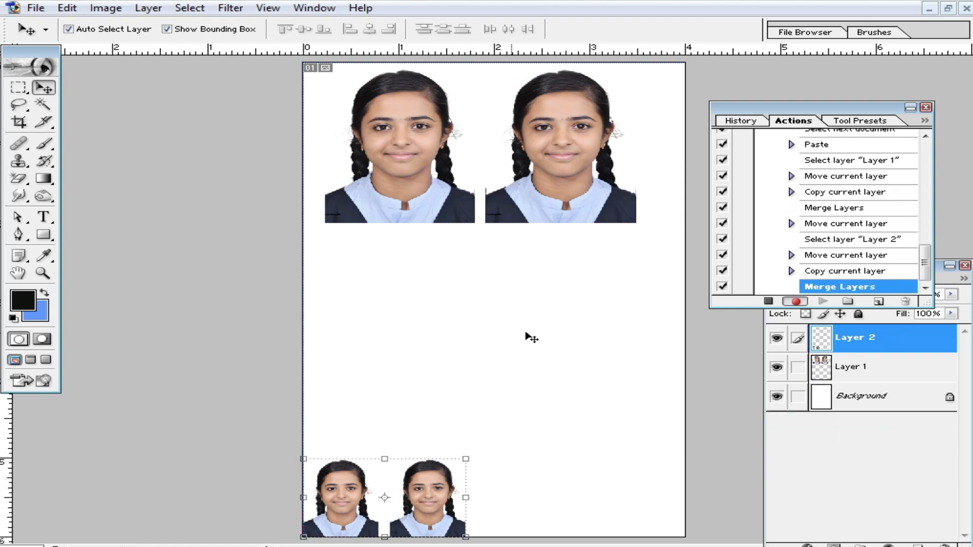
# Duplicate the pair of large portraits directly below as a second row and nudge the copy up slightly
pyautogui.click(574, 187)
pyautogui.moveTo(568, 178); pyautogui.dragTo(577, 352)
pyautogui.press('Up')
pyautogui.press('Up')
pyautogui.press('Up')
pyautogui.press('Up')
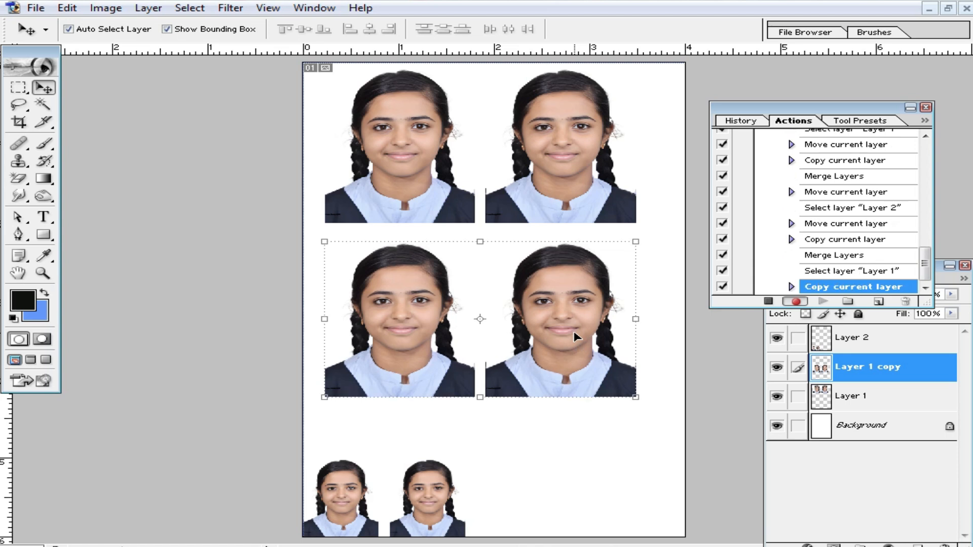
# Move the pair of small portraits just beneath the second row, aligned with the large portraits' left edge
pyautogui.moveTo(433, 500); pyautogui.dragTo(435, 444)
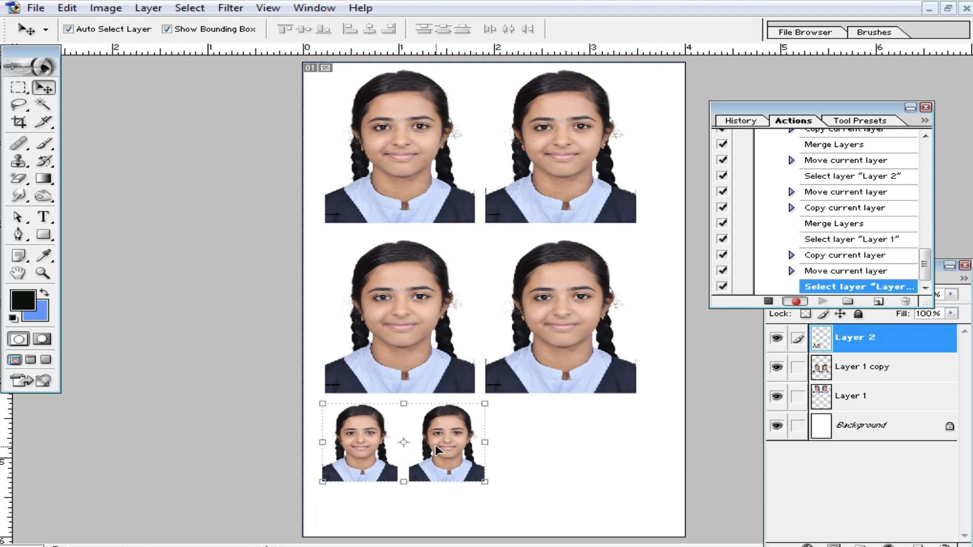
pyautogui.press('Down')
pyautogui.press('Down')
pyautogui.press('Right')
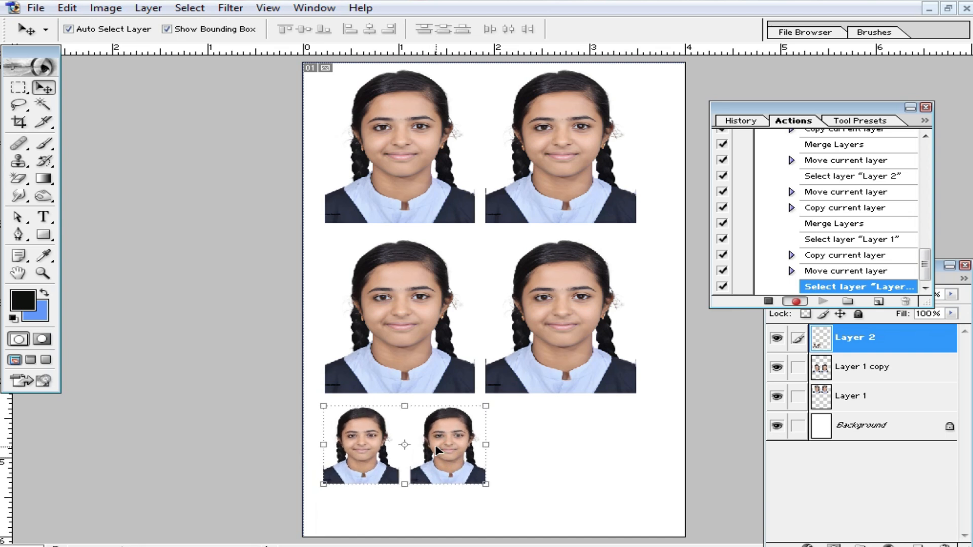
# Select the right portrait of the second row and copy it to its own layer
pyautogui.hotkey('ctrl', '+')
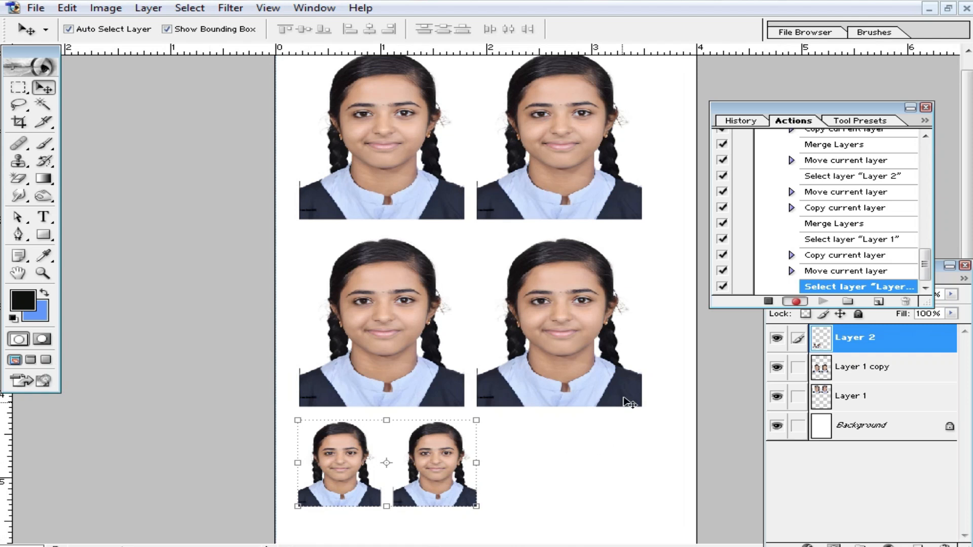
pyautogui.click(608, 385)
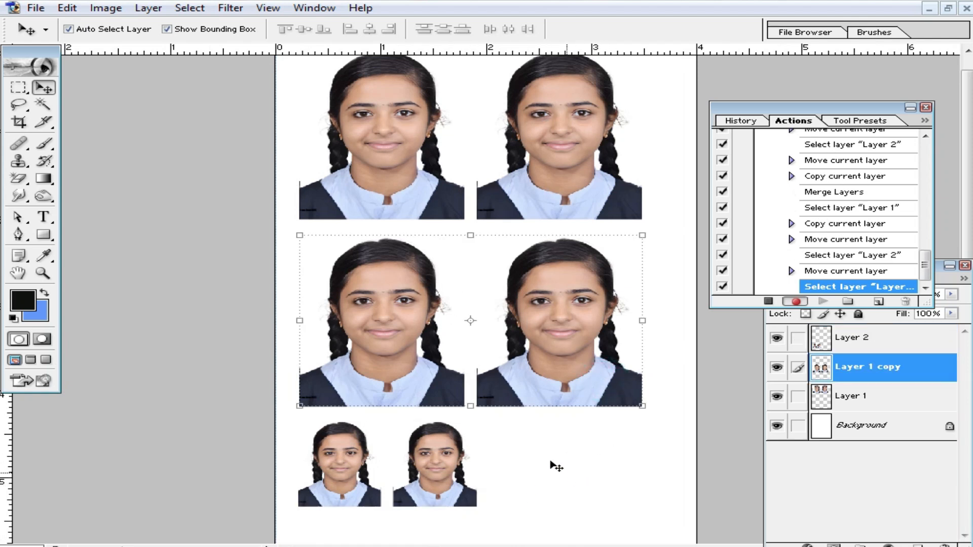
pyautogui.click(20, 89)
pyautogui.hotkey('ctrl', 'j')
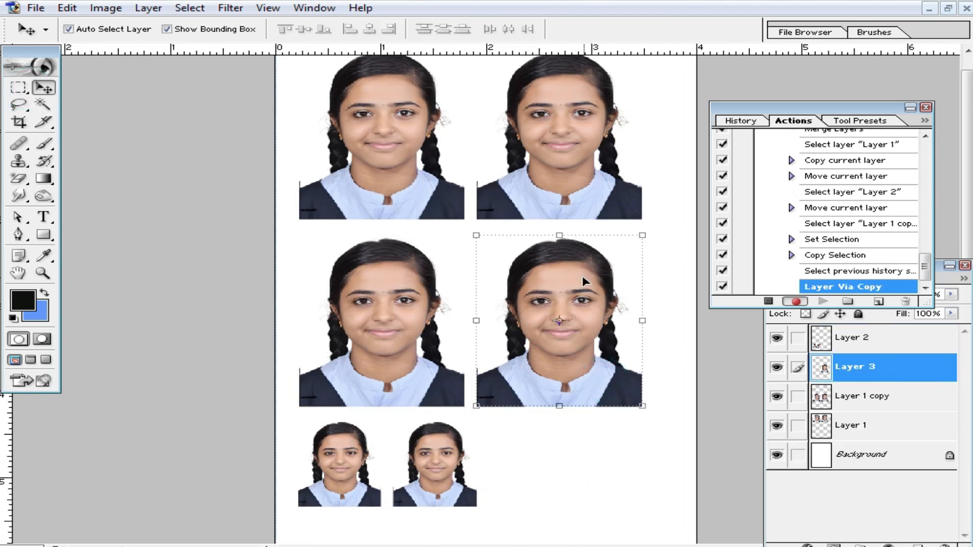
# Move the copied single portrait below the second row and scale it down to about 1.1 in wide at the right
pyautogui.moveTo(575, 276); pyautogui.dragTo(602, 400)
pyautogui.moveTo(671, 347); pyautogui.dragTo(642, 435)
pyautogui.moveTo(577, 439); pyautogui.dragTo(648, 471)
pyautogui.press('Return')
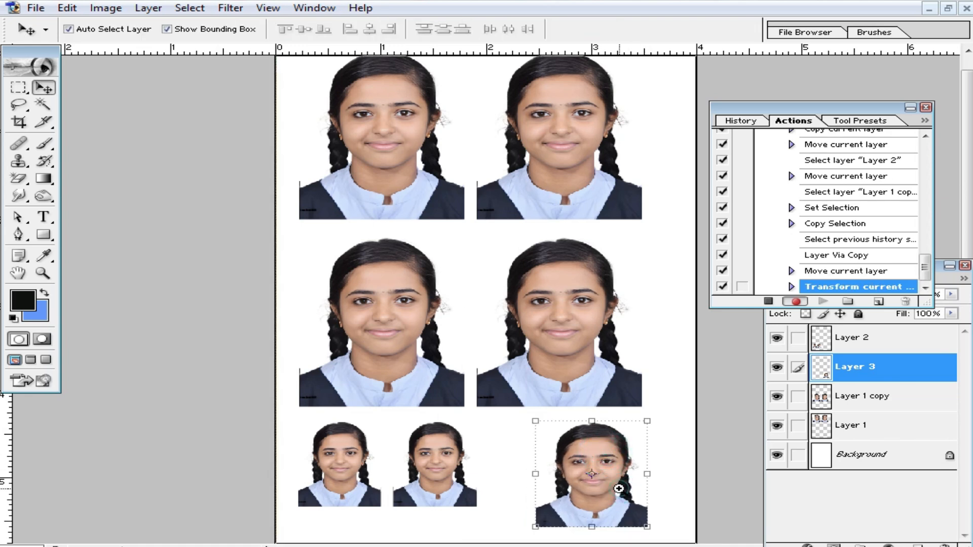
# Zoom in on the bottom row, move the Actions palette aside, and close the Layers palette
pyautogui.hotkey('ctrl', '+')
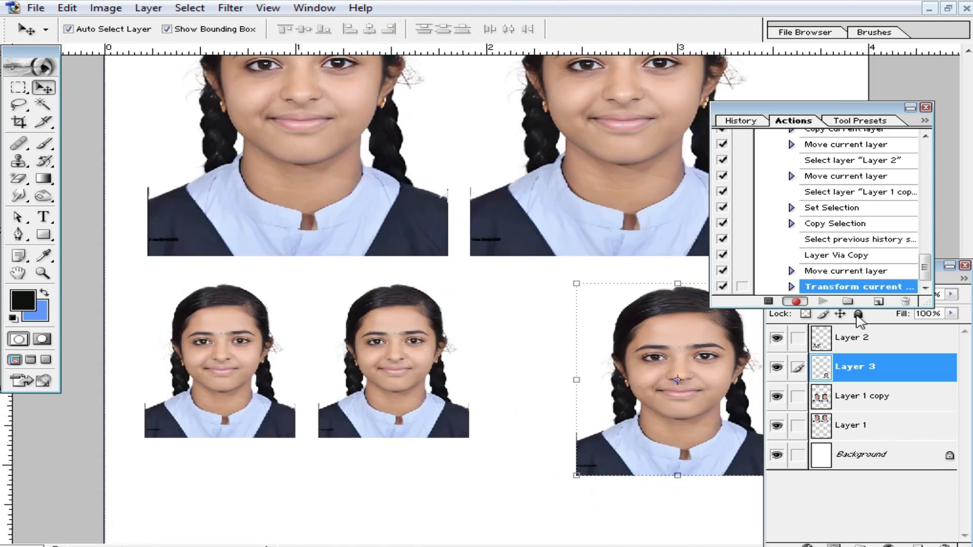
pyautogui.moveTo(837, 110); pyautogui.dragTo(857, 93)
pyautogui.click(964, 265)
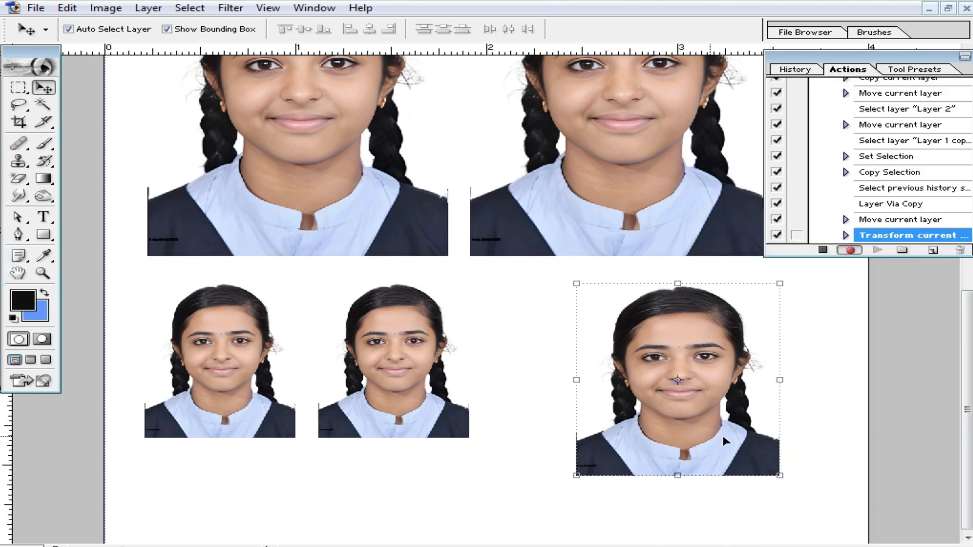
# Add the text "N-12345" in Arial Bold over the intermediate-size portrait in the bottom row
pyautogui.click(44, 217)
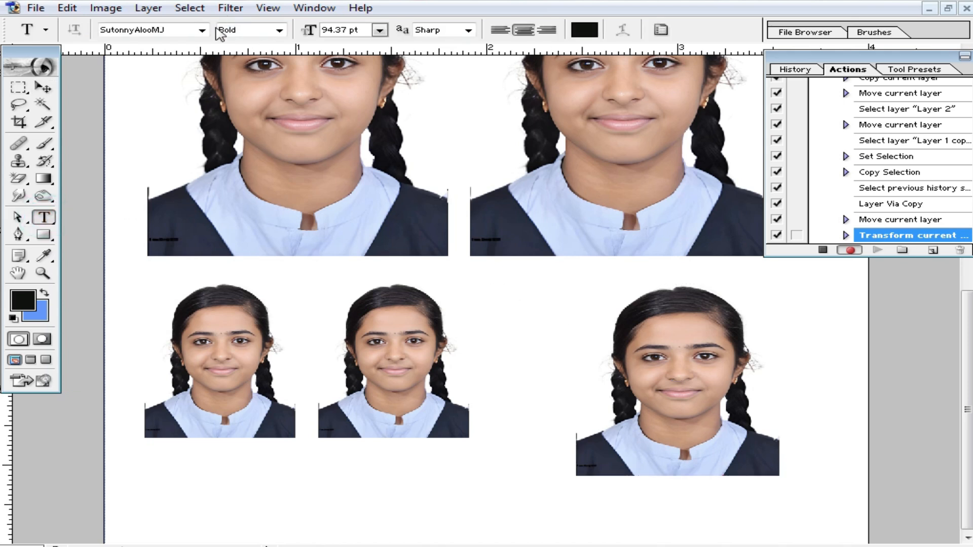
pyautogui.click(203, 31)
pyautogui.moveTo(278, 249); pyautogui.dragTo(281, 67)
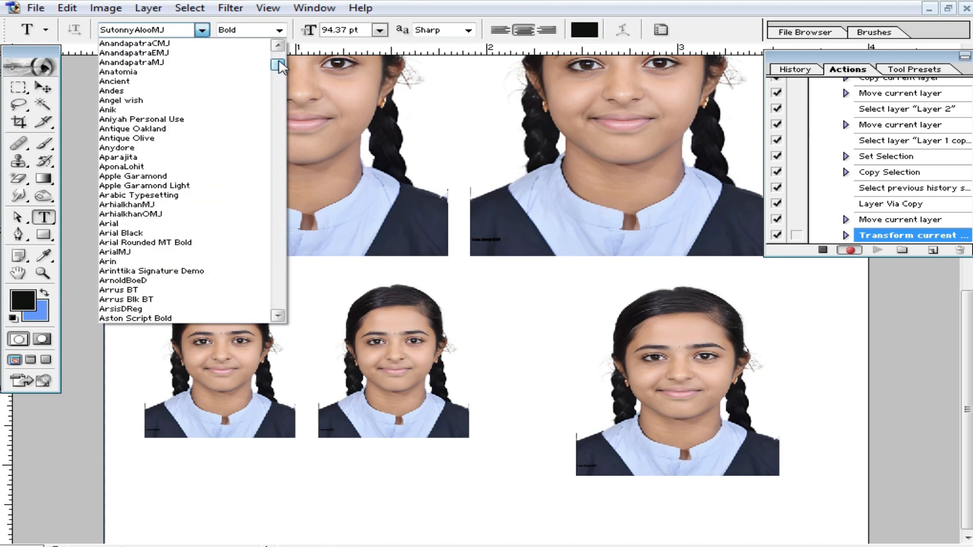
pyautogui.click(137, 223)
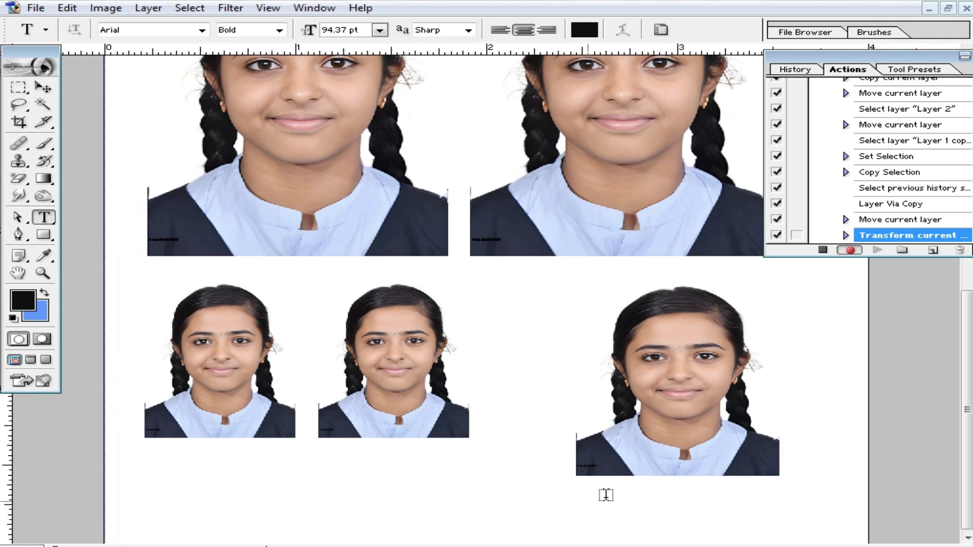
pyautogui.click(588, 460)
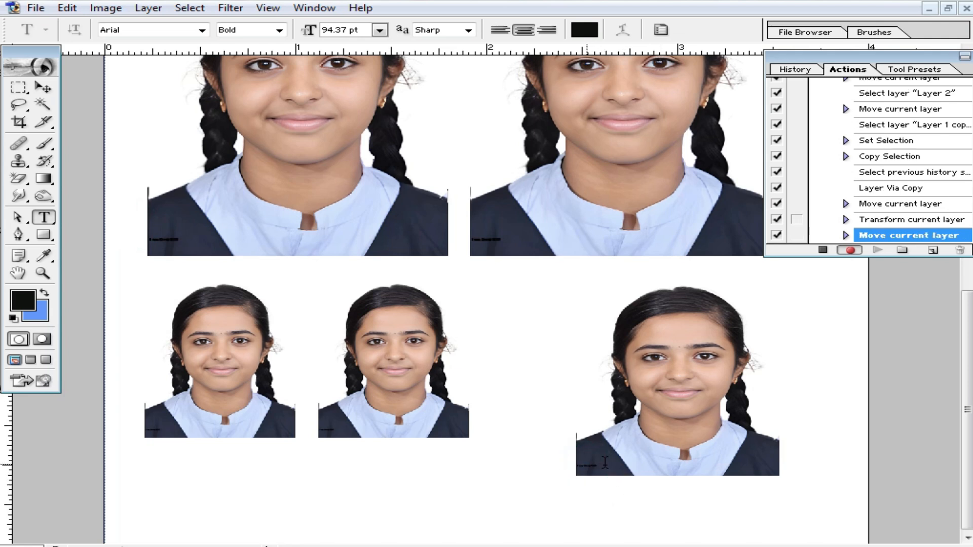
pyautogui.write('N')
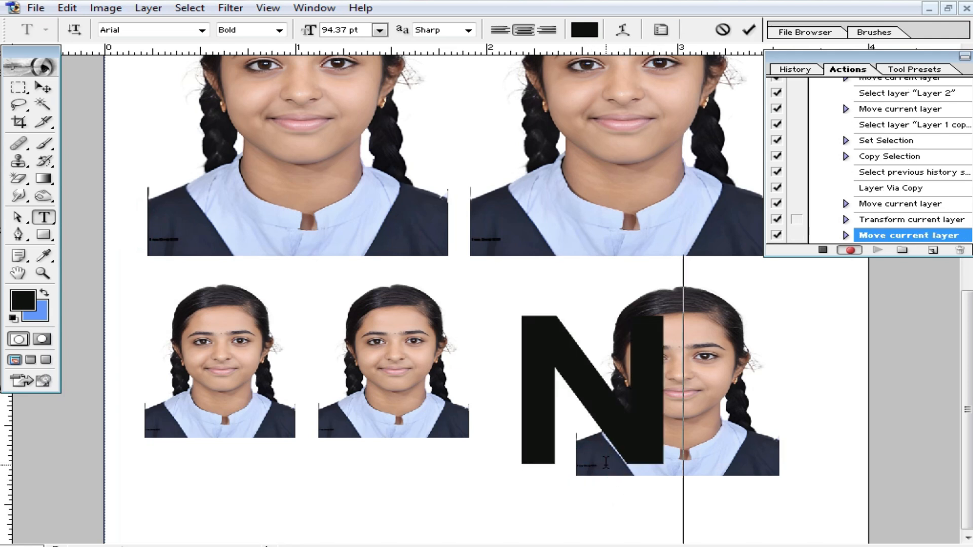
pyautogui.write('-1')
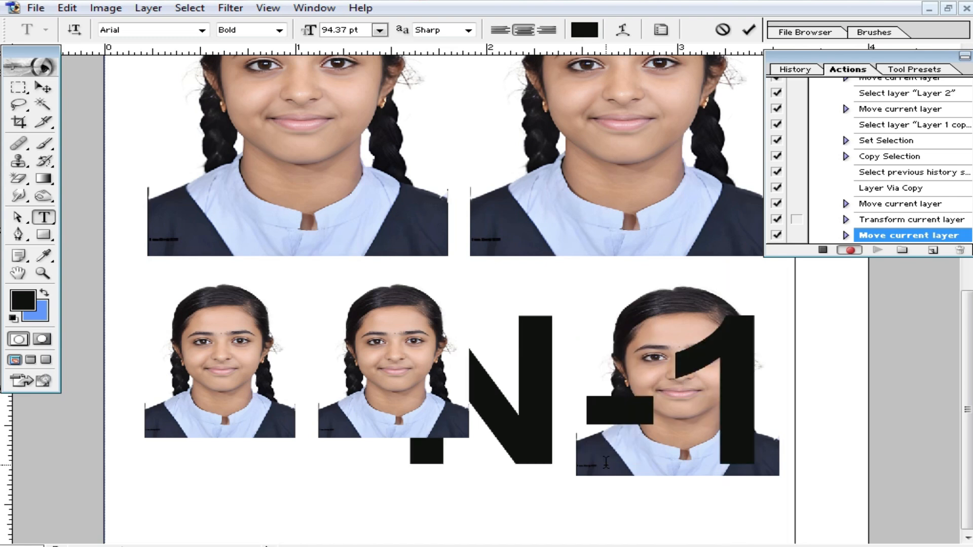
pyautogui.write('234')
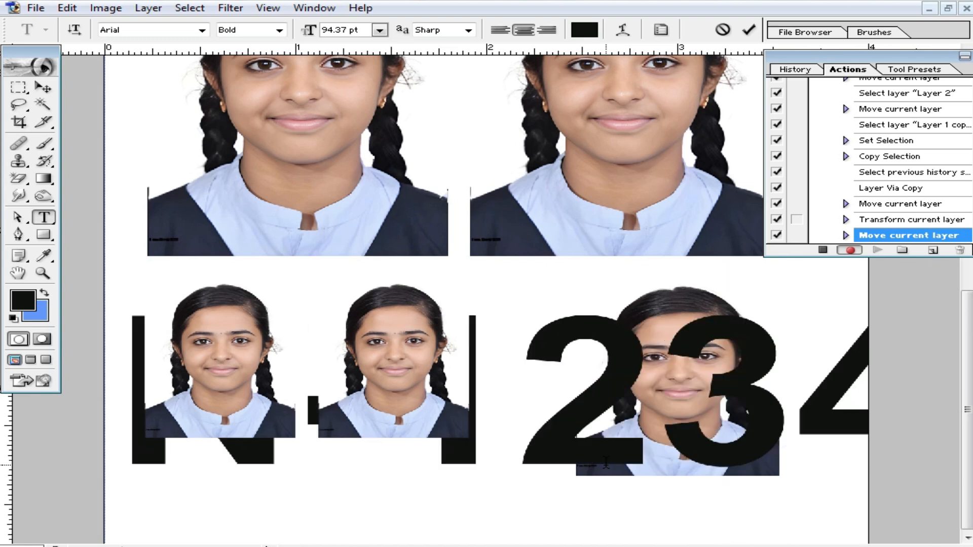
# Scale the number text to about 17% and centre it just beneath the intermediate-size portrait
pyautogui.click(43, 88)
pyautogui.moveTo(104, 315); pyautogui.dragTo(465, 371)
pyautogui.moveTo(649, 404); pyautogui.dragTo(719, 502)
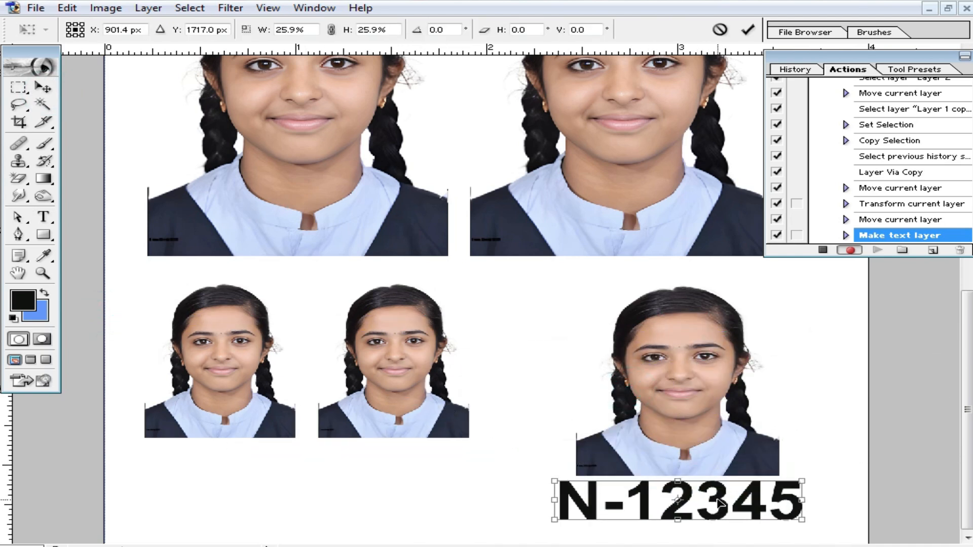
pyautogui.moveTo(806, 524); pyautogui.dragTo(720, 501)
pyautogui.doubleClick(716, 503)
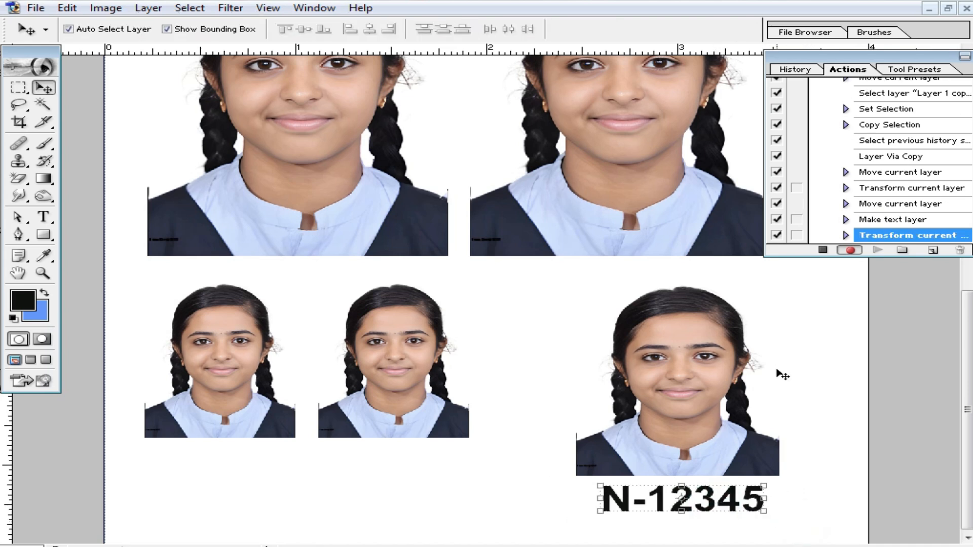
# Move the number text layer to the top of the stack and merge all portrait layers into one, leaving the background separate
pyautogui.scroll(1, 739, 310)
pyautogui.scroll(3, 547, 286)
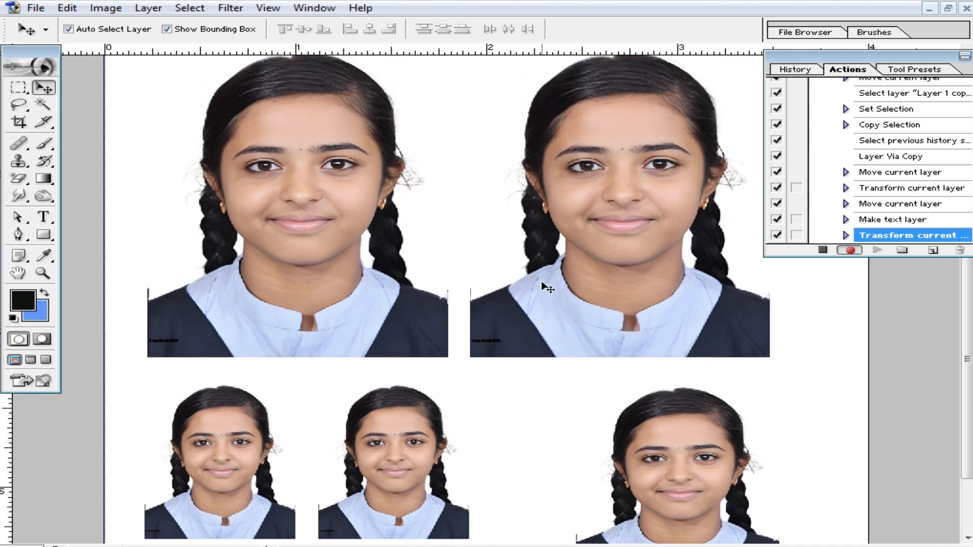
pyautogui.keyDown('alt'); pyautogui.click(545, 285); pyautogui.keyUp('alt')
pyautogui.keyDown('alt'); pyautogui.click(559, 314); pyautogui.keyUp('alt')
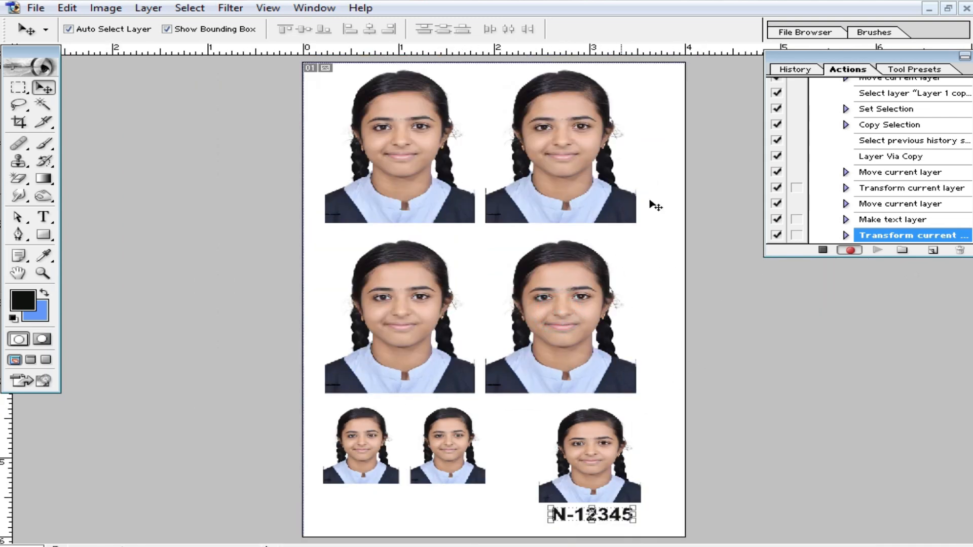
pyautogui.press('F7')
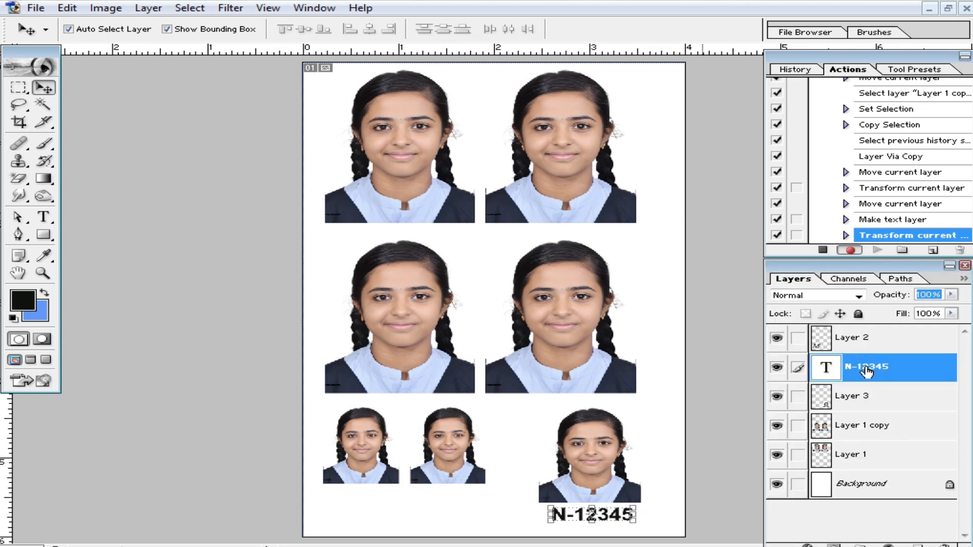
pyautogui.moveTo(865, 371); pyautogui.dragTo(870, 398)
pyautogui.hotkey('ctrl', 'e')
pyautogui.hotkey('ctrl', 'e')
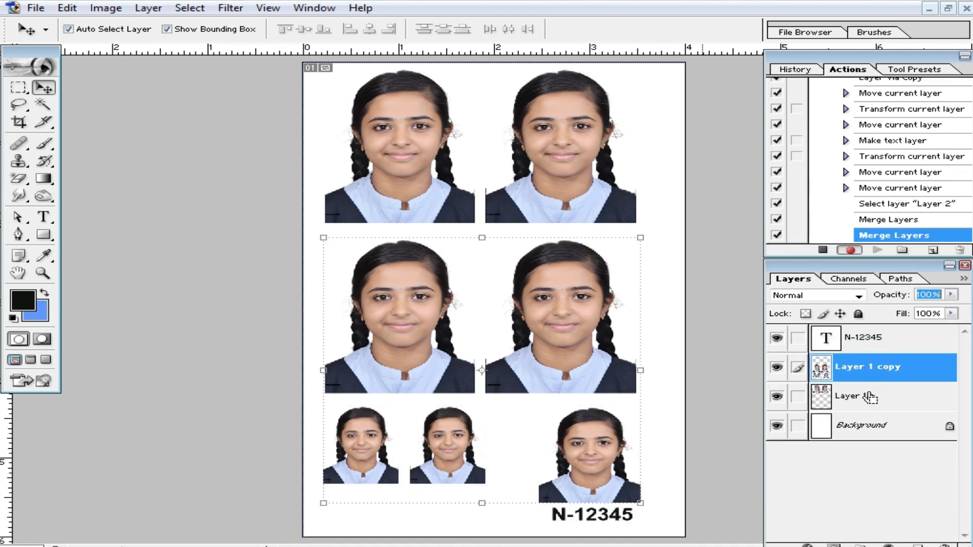
pyautogui.hotkey('ctrl', 'e')
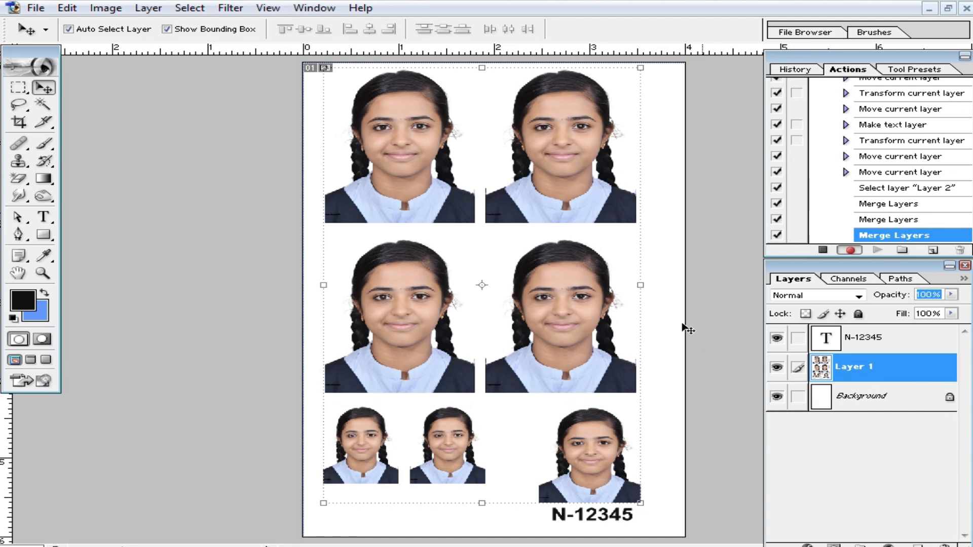
# Set the merged portrait layer's opacity to 98% and nudge the layer slightly down the page
pyautogui.write('98')
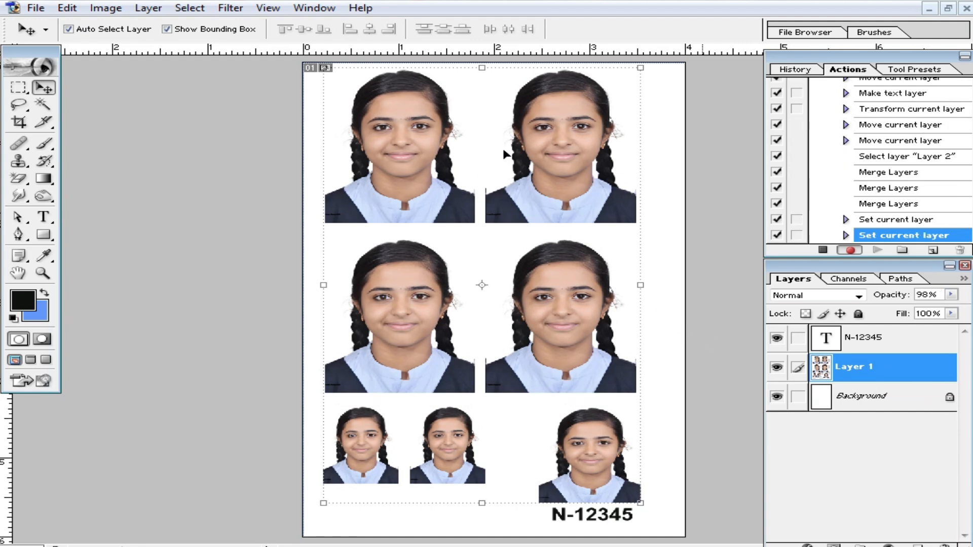
pyautogui.press('Down')
pyautogui.press('Down')
pyautogui.press('Down')
pyautogui.press('Down')
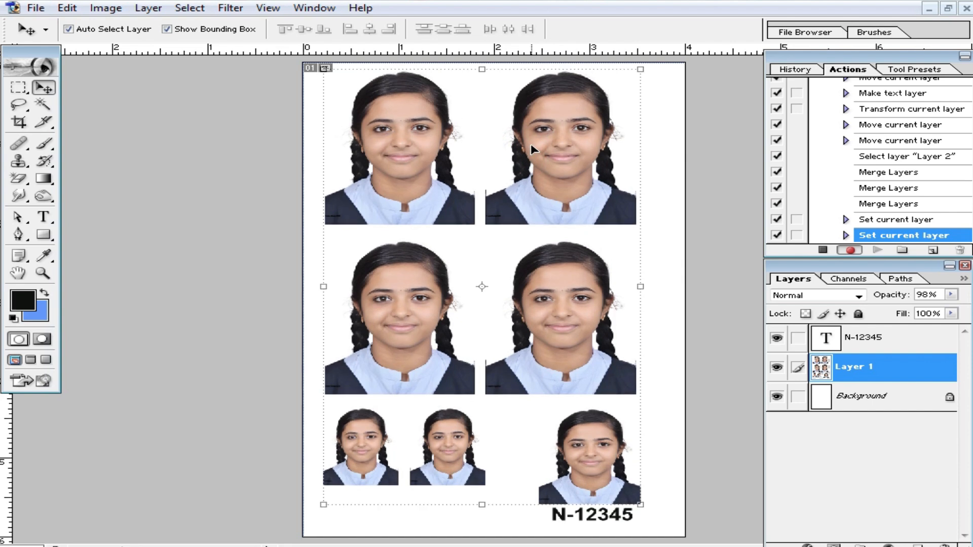
# Darken the portraits' white backgrounds to light grey using Levels with a white output level of 242
pyautogui.hotkey('ctrl', 'l')
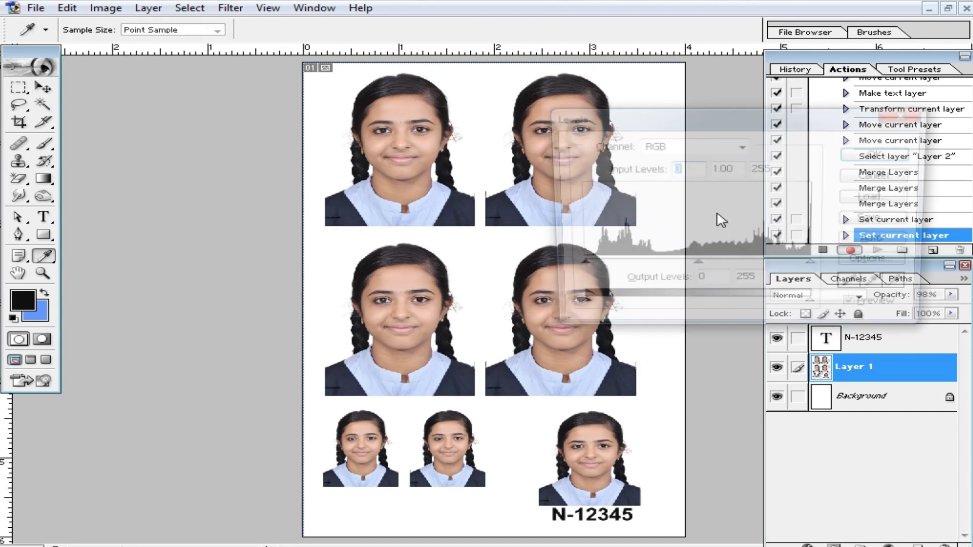
pyautogui.moveTo(815, 309); pyautogui.dragTo(804, 311)
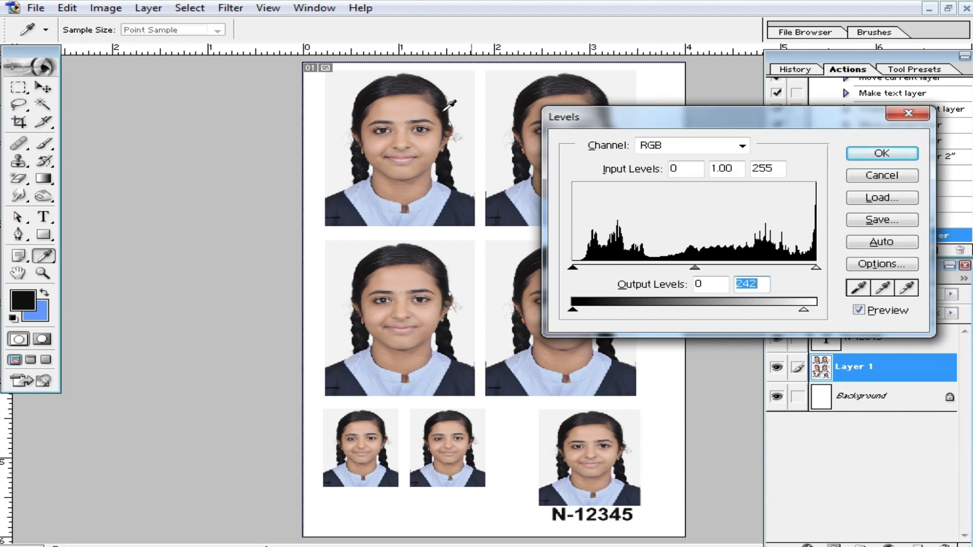
pyautogui.click(879, 153)
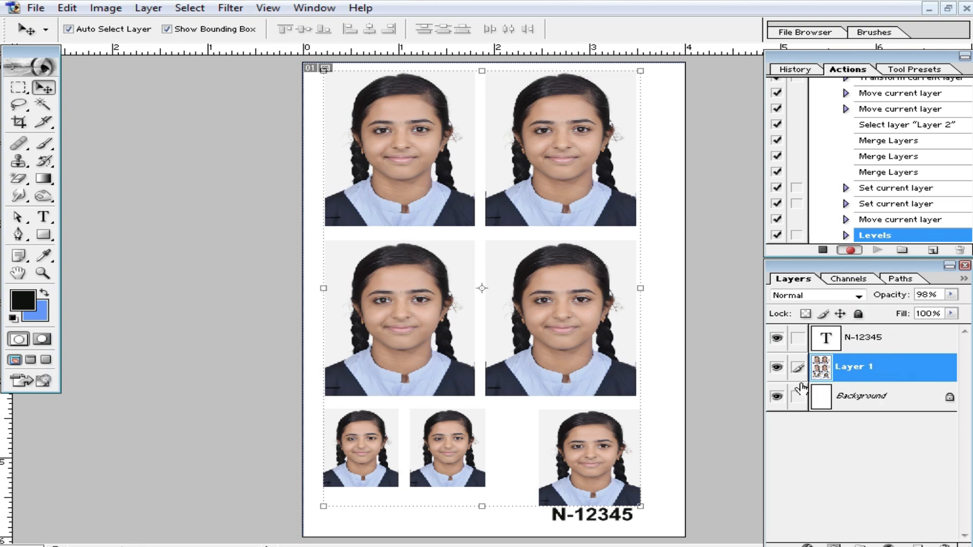
# Merge all visible layers into the background and stop recording the action
pyautogui.hotkey('ctrl', 'shift', 'e')
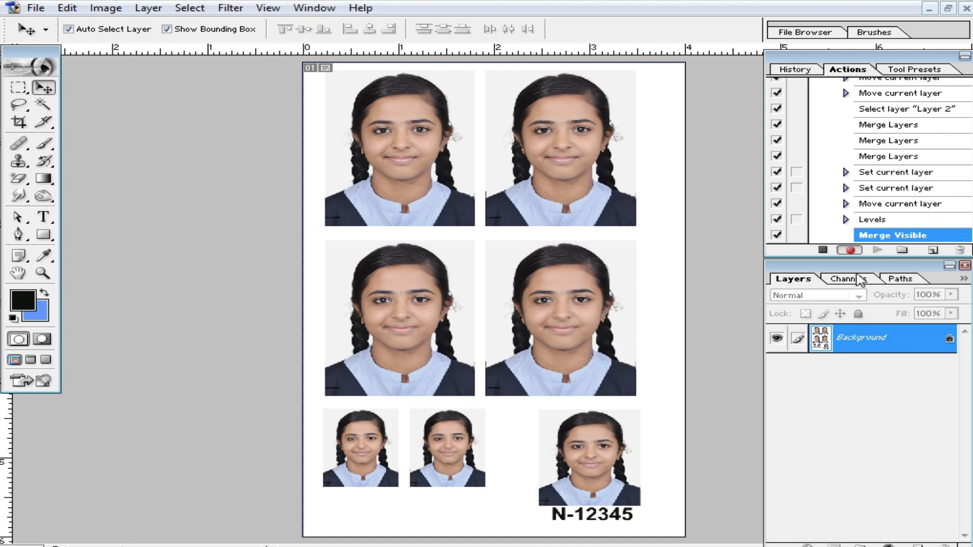
pyautogui.click(823, 250)
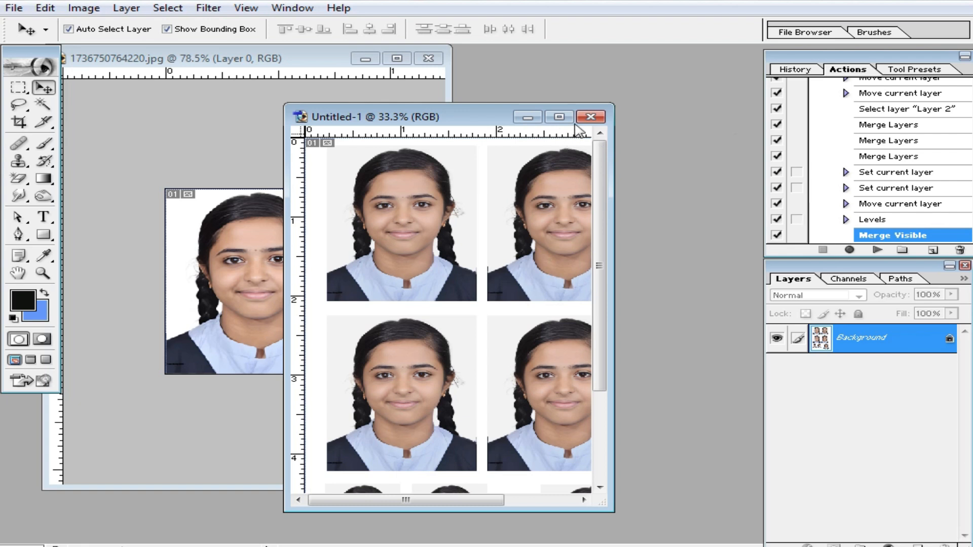
# Save the finished photo page under the file name "tyhdr" and close it
pyautogui.click(590, 117)
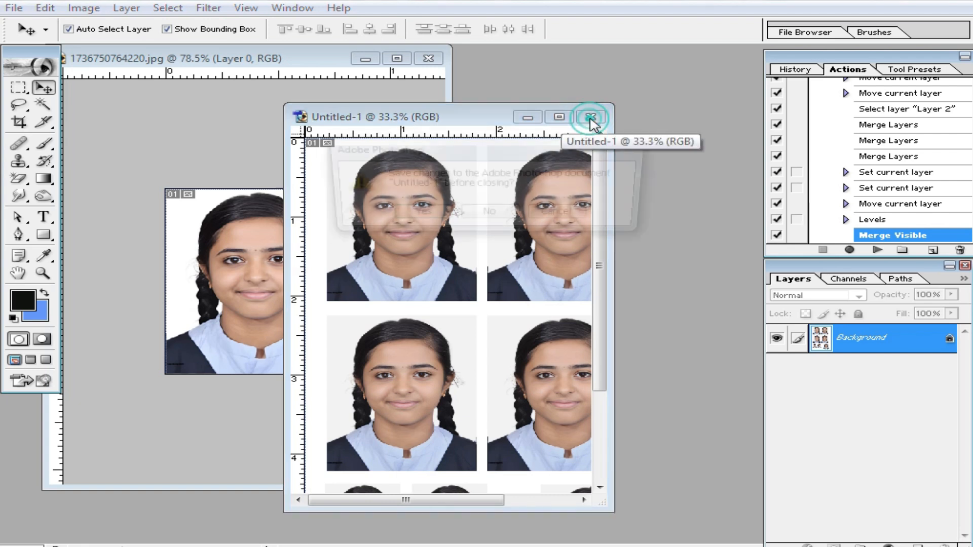
pyautogui.click(566, 217)
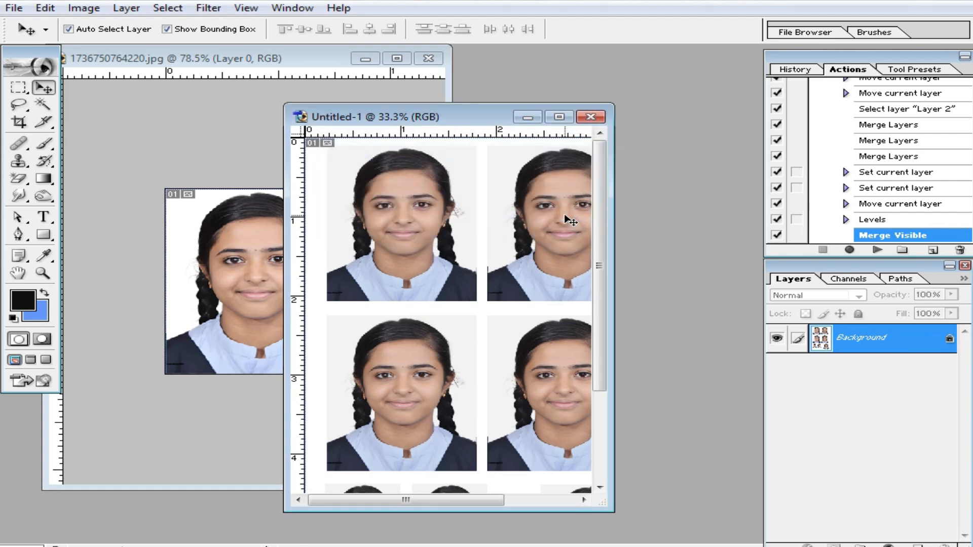
pyautogui.hotkey('ctrl', 's')
pyautogui.write('tyhdr')
pyautogui.click(793, 315)
pyautogui.click(633, 180)
pyautogui.click(598, 121)
# Undo the stamp-size crop on the source portrait and play the recorded action to build a new page
pyautogui.doubleClick(275, 57)
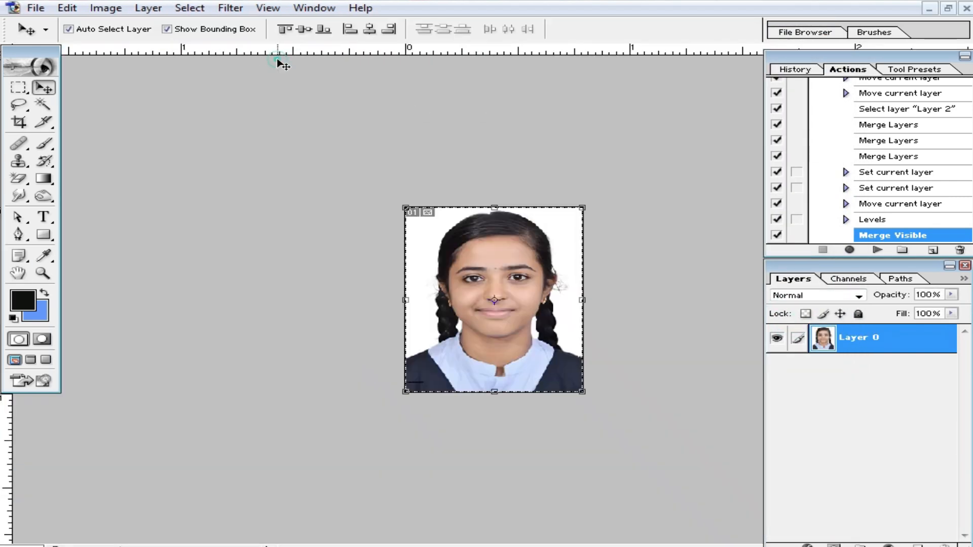
pyautogui.hotkey('ctrl', 'z')
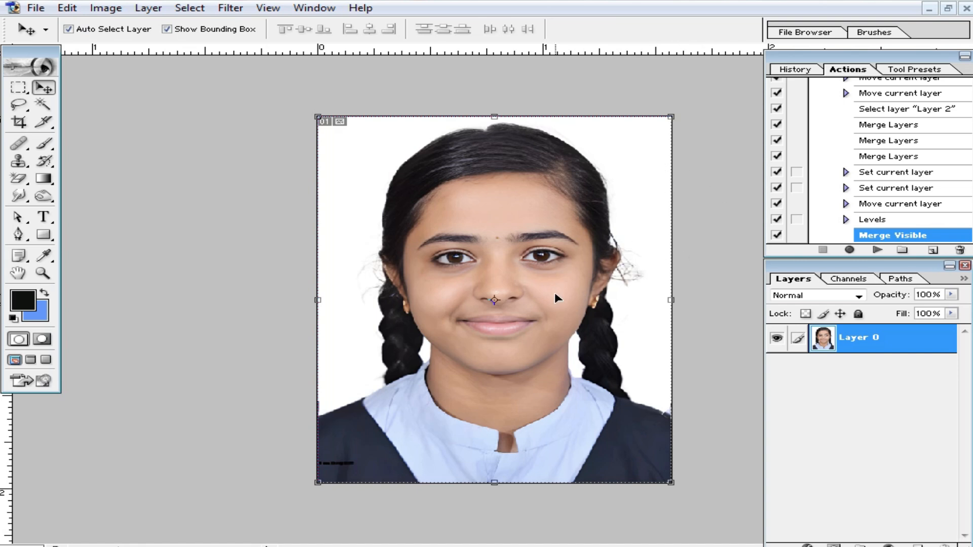
pyautogui.press('F2')
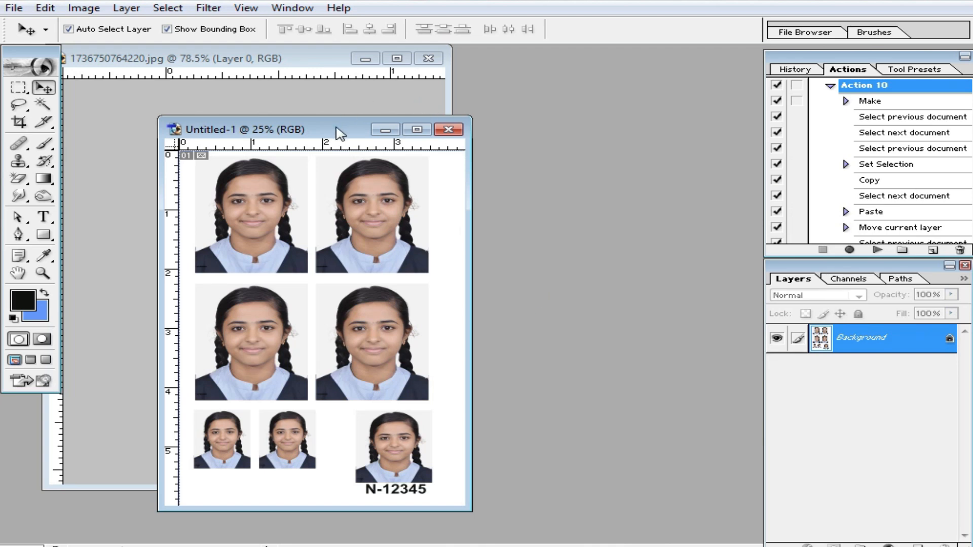
# Enlarge the Actions palette and turn on the dialog pause for the Transform step that follows Make text layer
pyautogui.doubleClick(338, 131)
pyautogui.keyDown('ctrl'); pyautogui.click(554, 283); pyautogui.keyUp('ctrl')
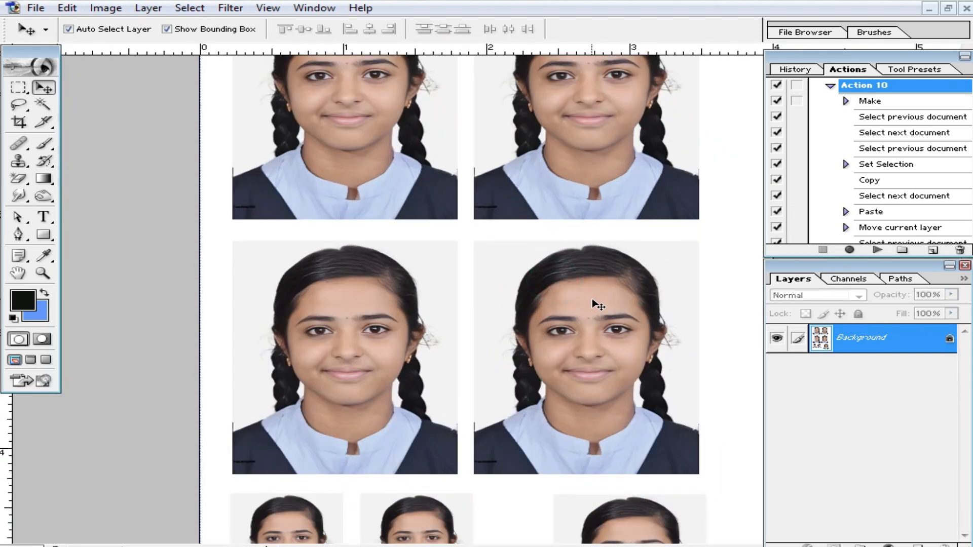
pyautogui.scroll(-3, 631, 408)
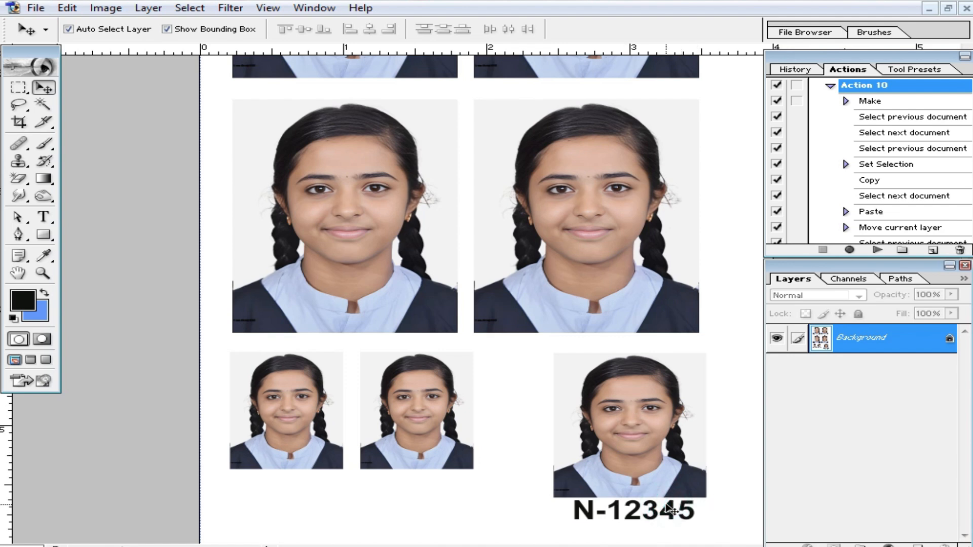
pyautogui.scroll(-6, 861, 203)
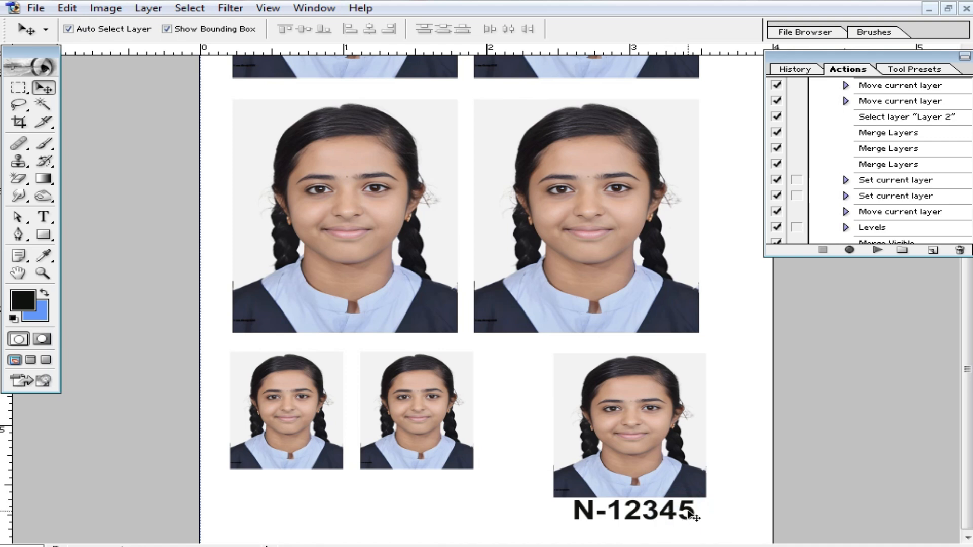
pyautogui.moveTo(968, 256); pyautogui.dragTo(965, 395)
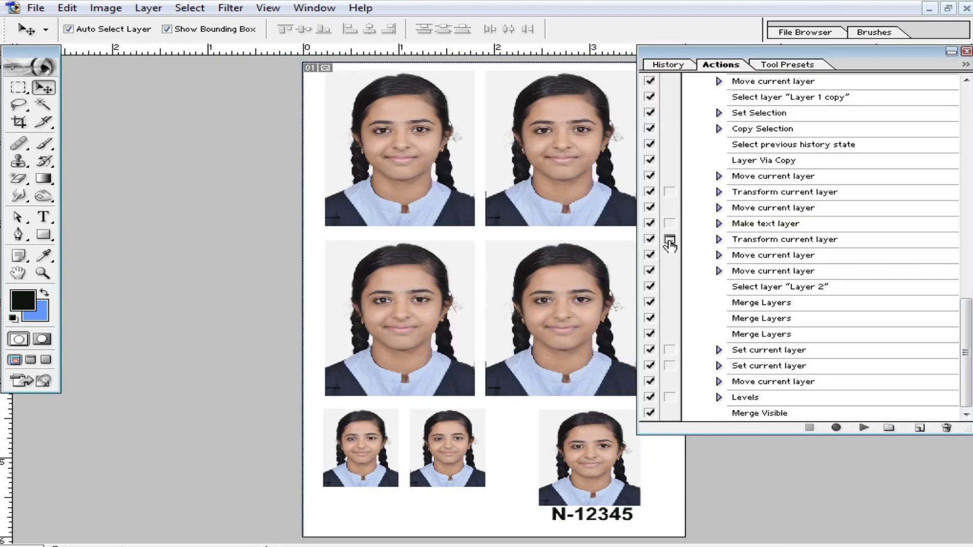
# Close the generated page without saving and replay the action on the source portrait up to its Transform pause
pyautogui.click(947, 8)
pyautogui.click(541, 148)
pyautogui.click(490, 215)
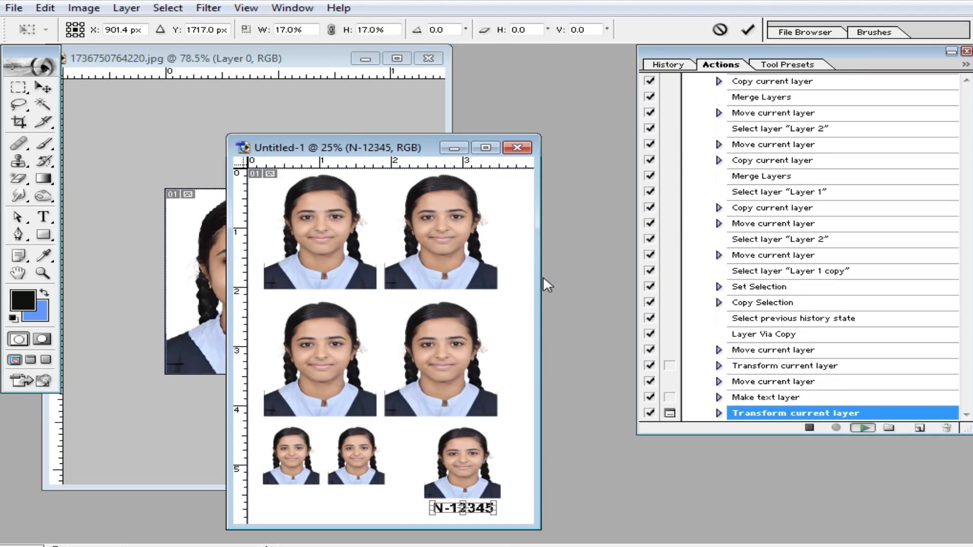
# Commit the paused transform of the number beneath the intermediate-size portrait so the action runs to its end
pyautogui.doubleClick(417, 144)
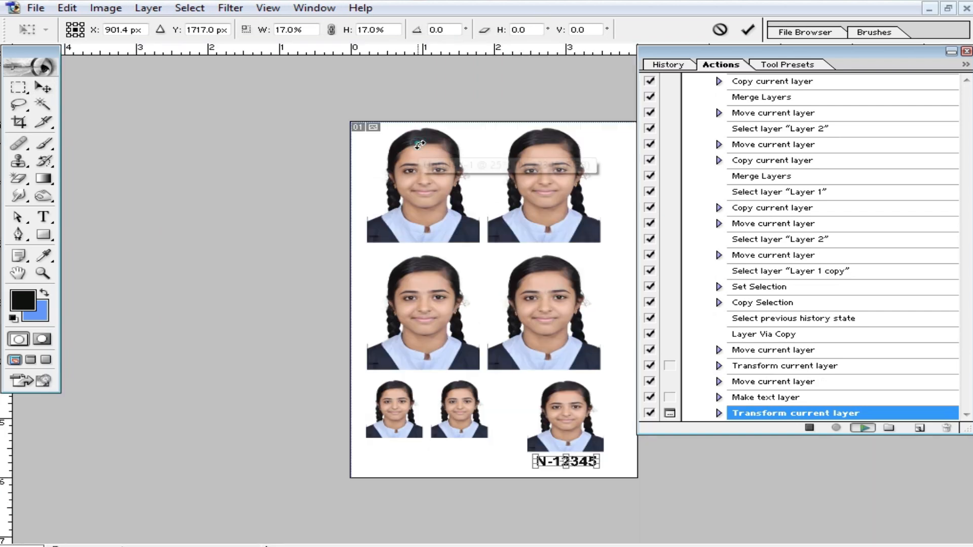
pyautogui.keyDown('ctrl'); pyautogui.click(602, 440); pyautogui.keyUp('ctrl')
pyautogui.keyDown('ctrl'); pyautogui.click(600, 451); pyautogui.keyUp('ctrl')
pyautogui.keyDown('ctrl'); pyautogui.click(673, 494); pyautogui.keyUp('ctrl')
pyautogui.keyDown('ctrl'); pyautogui.click(719, 495); pyautogui.keyUp('ctrl')
pyautogui.doubleClick(722, 469)
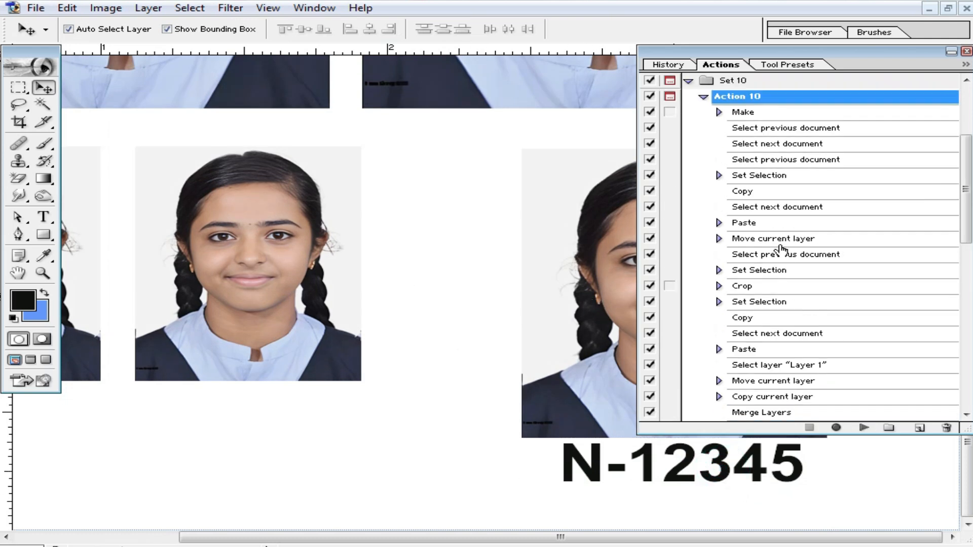
# Turn on the dialog pause for the Make text layer step and turn it off for the following Transform step
pyautogui.scroll(-9, 775, 315)
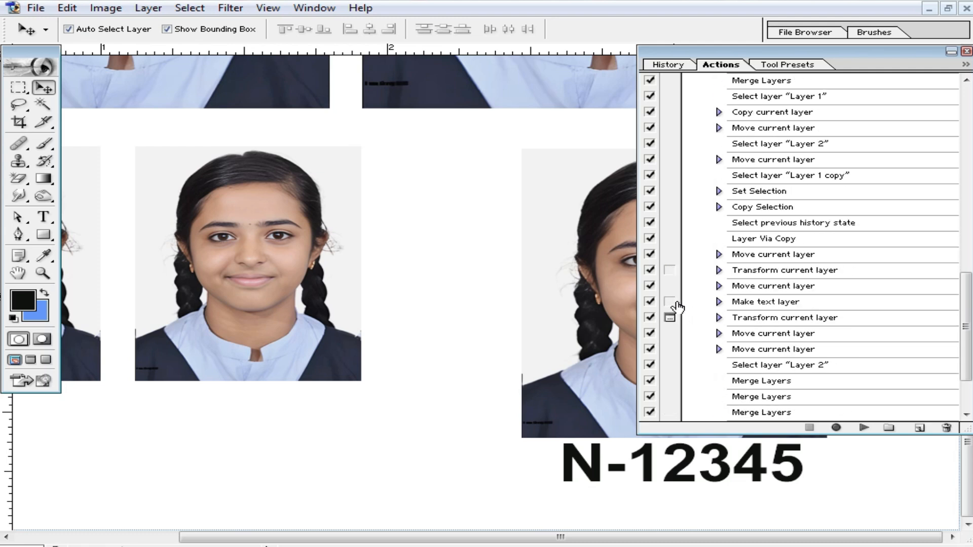
pyautogui.click(671, 302)
pyautogui.click(669, 316)
# Close the test page without saving and replay the action up to the editable number text
pyautogui.click(948, 8)
pyautogui.click(519, 148)
pyautogui.click(493, 214)
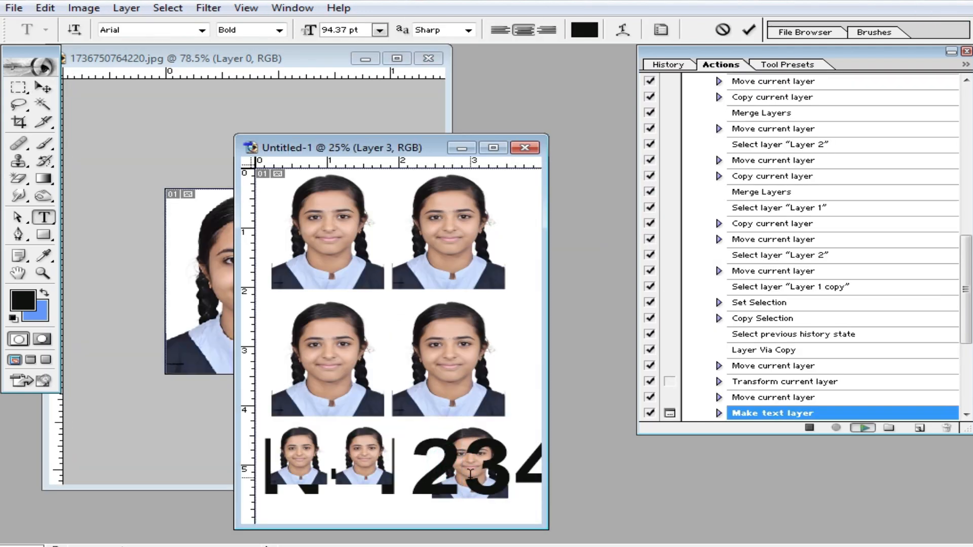
# Replace the photo number text with N-12 and commit it and the paused transform so the action runs to its end
pyautogui.write('5')
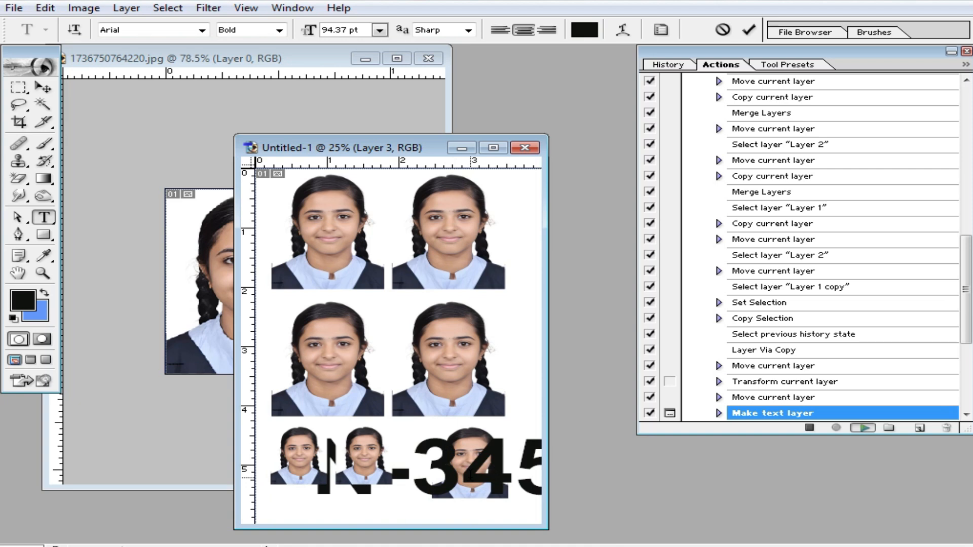
pyautogui.press('BackSpace')
pyautogui.press('BackSpace')
pyautogui.press('BackSpace')
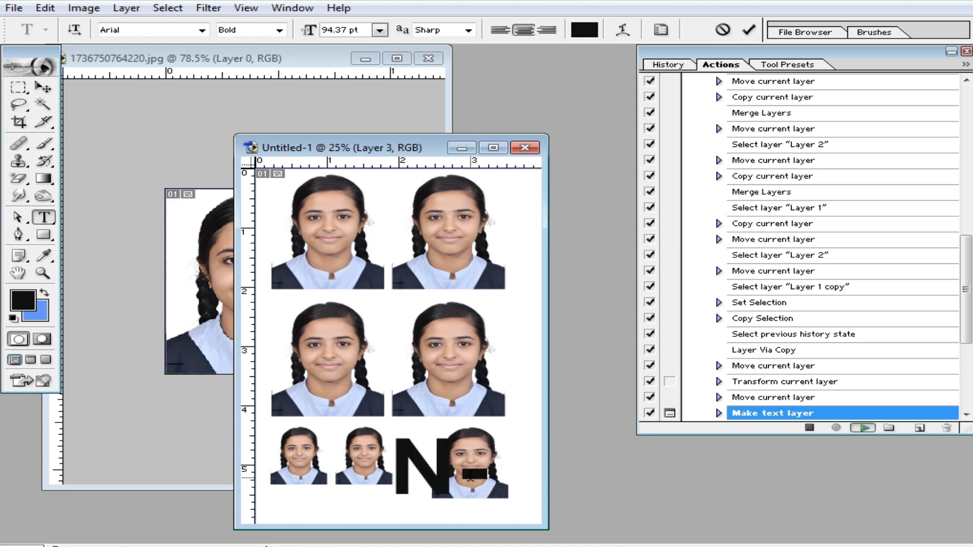
pyautogui.write('12')
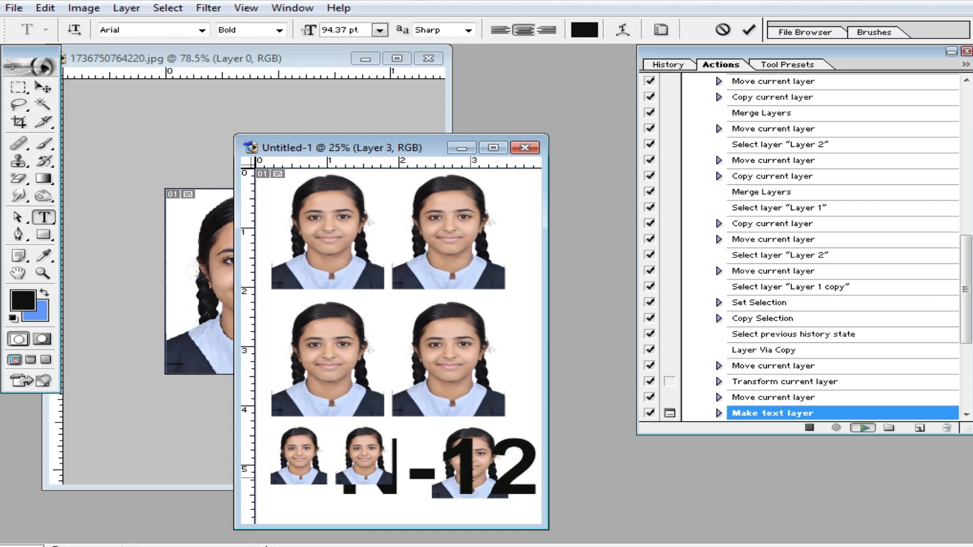
pyautogui.click(43, 90)
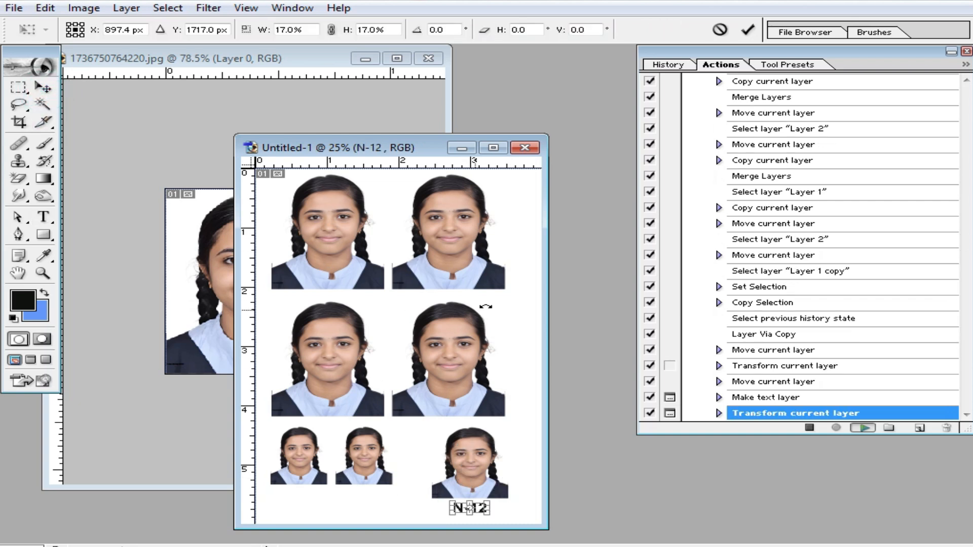
pyautogui.press('Return')
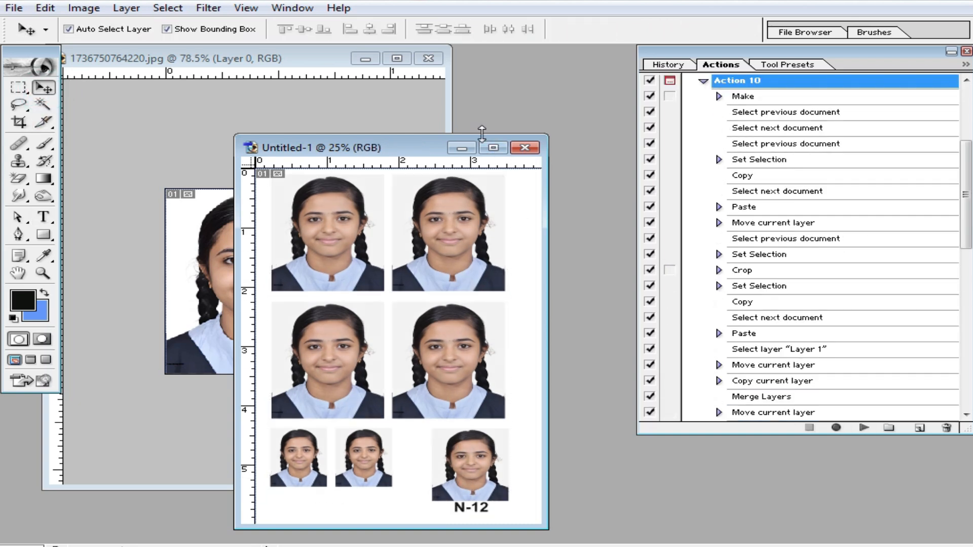
# Maximize the generated page and examine its portraits and photo number up close
pyautogui.doubleClick(442, 147)
pyautogui.click(623, 417)
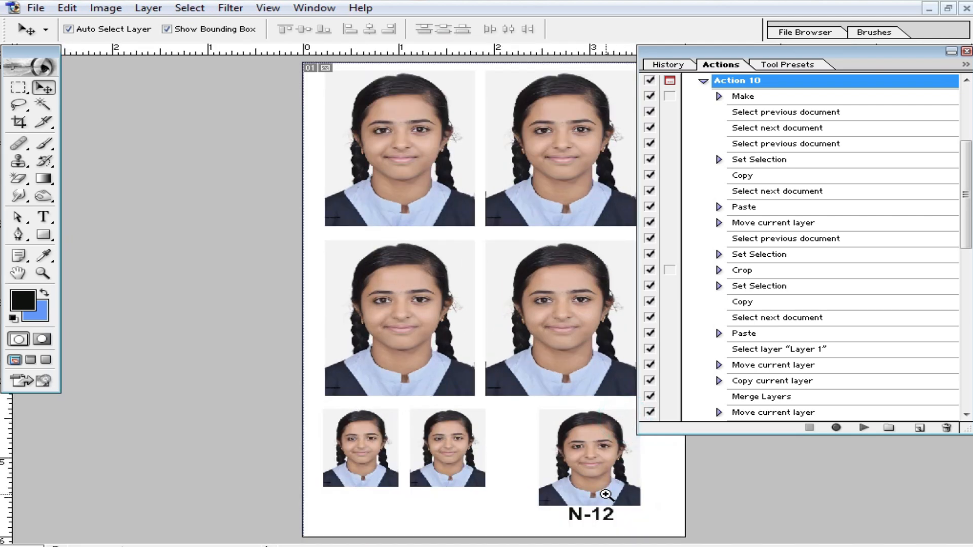
pyautogui.click(609, 503)
pyautogui.scroll(4, 508, 306)
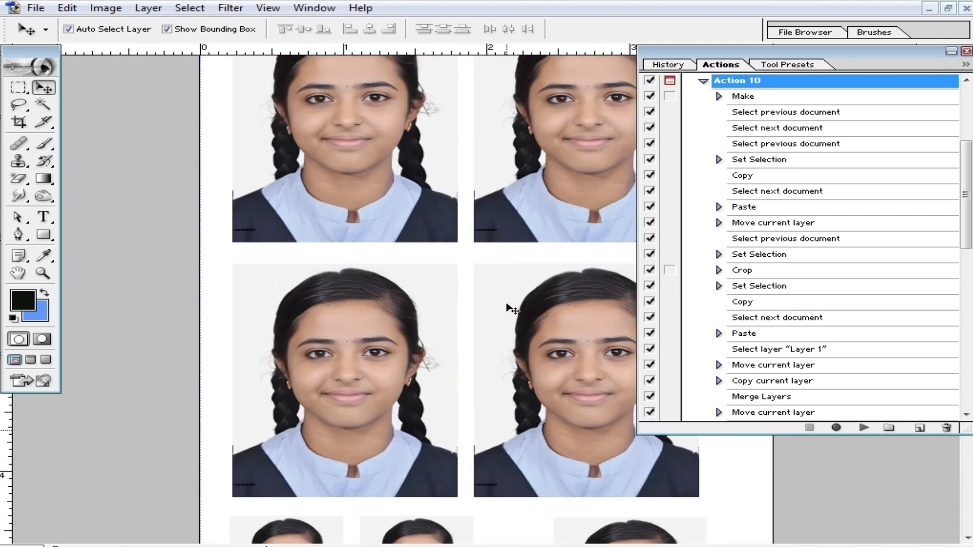
pyautogui.keyDown('alt'); pyautogui.click(554, 266); pyautogui.keyUp('alt')
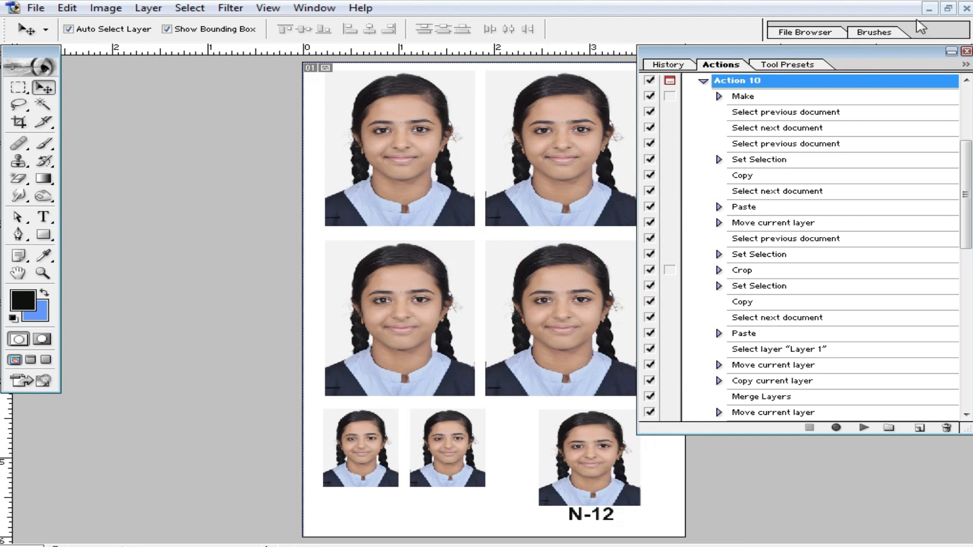
# Close the Actions palette and show the finished page unobstructed in a maximized window
pyautogui.click(952, 8)
pyautogui.moveTo(441, 152); pyautogui.dragTo(463, 147)
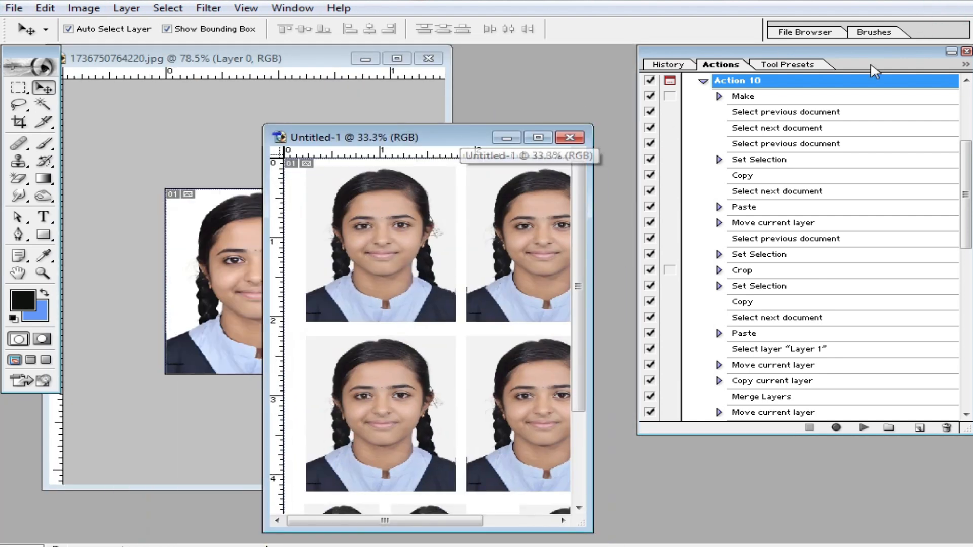
pyautogui.click(965, 51)
pyautogui.doubleClick(461, 138)
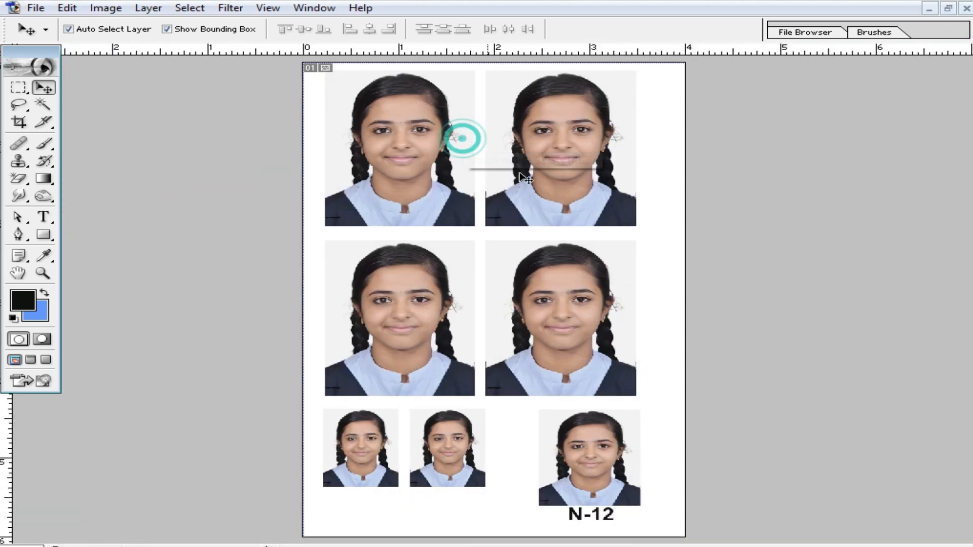